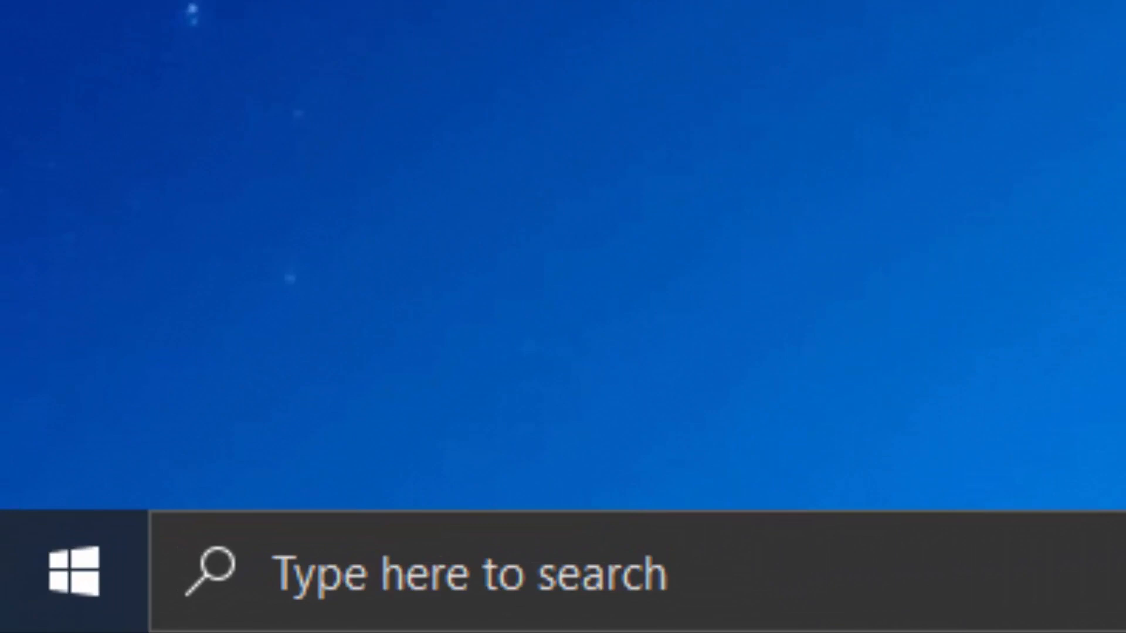
Step: View the installed programs list in Programs and Features via the Settings app, closing both windows when done
{"action": "left_click", "coordinate": [73, 571]}
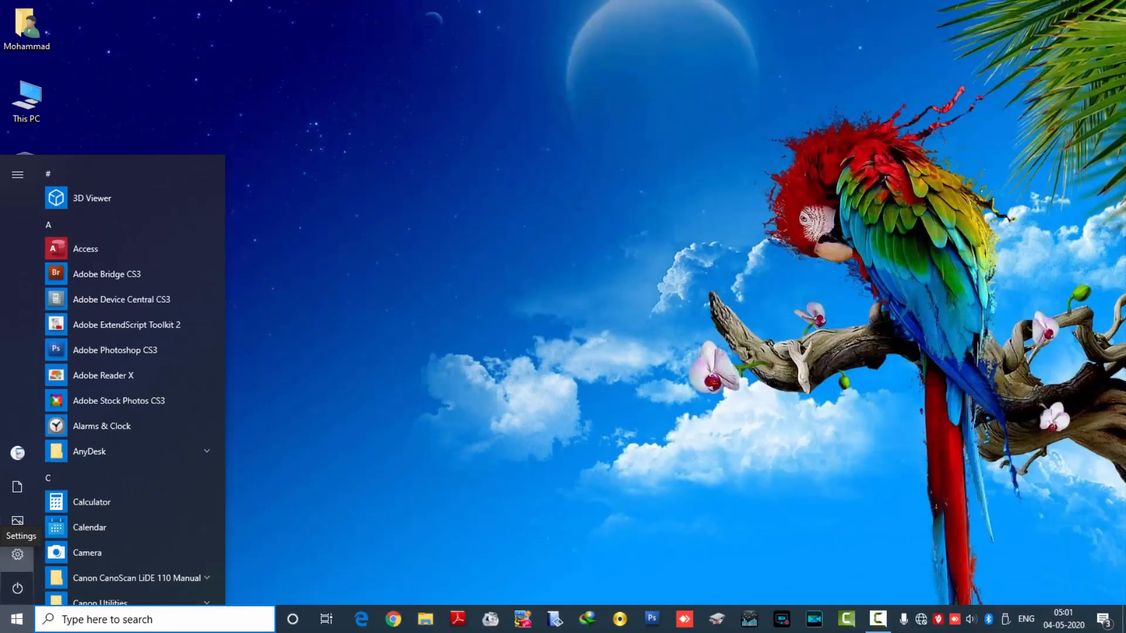
{"action": "left_click", "coordinate": [18, 555]}
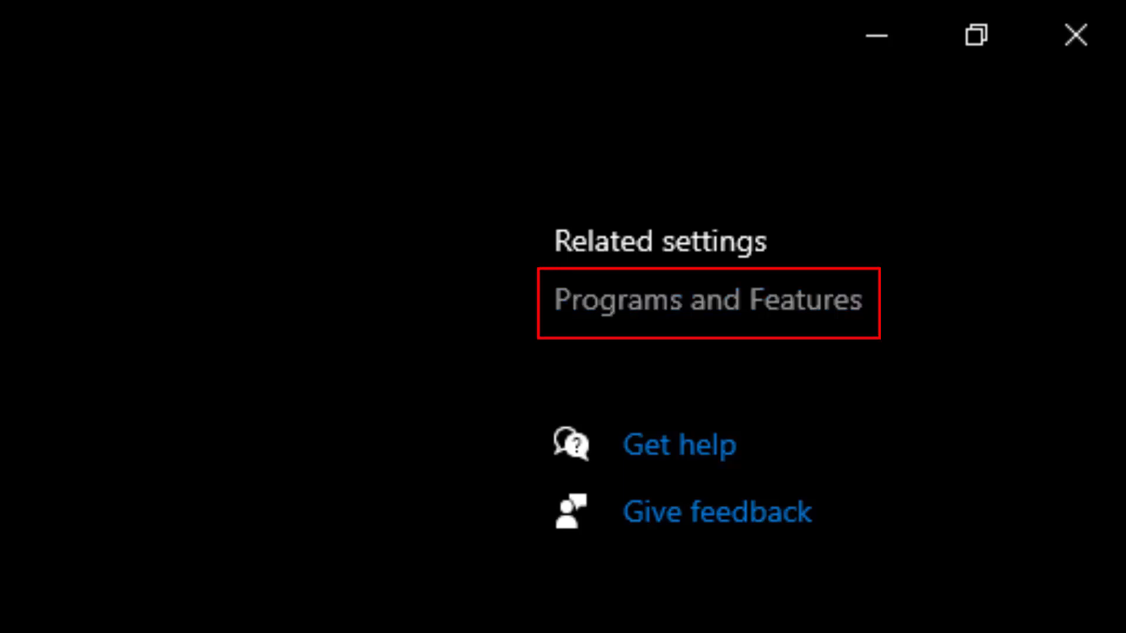
{"action": "left_click", "coordinate": [709, 301]}
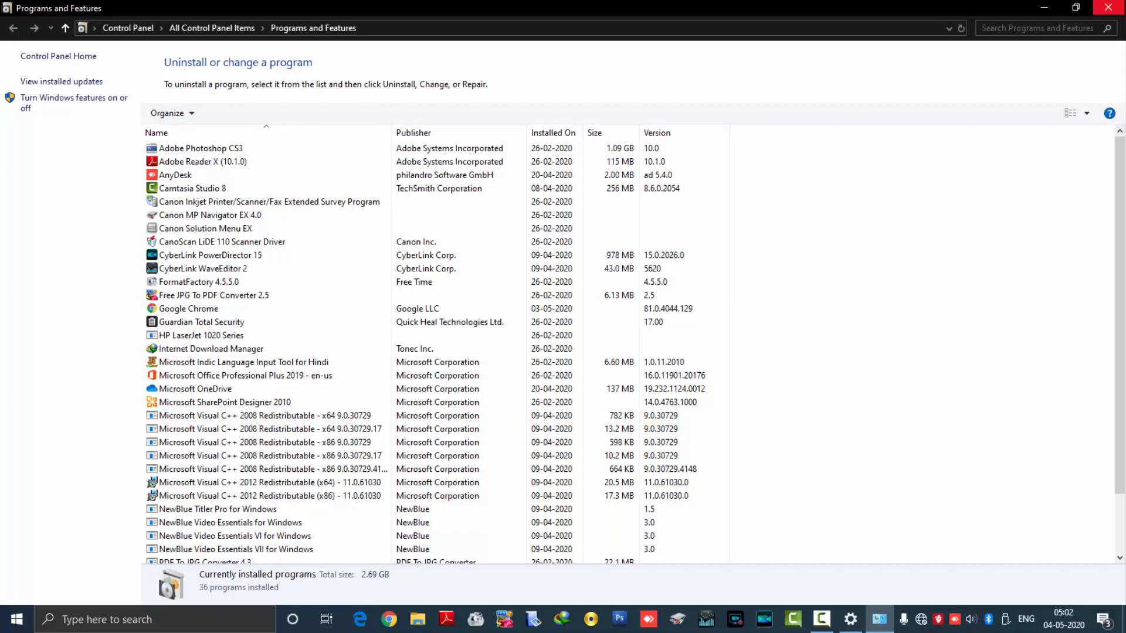
{"action": "left_click", "coordinate": [1109, 8]}
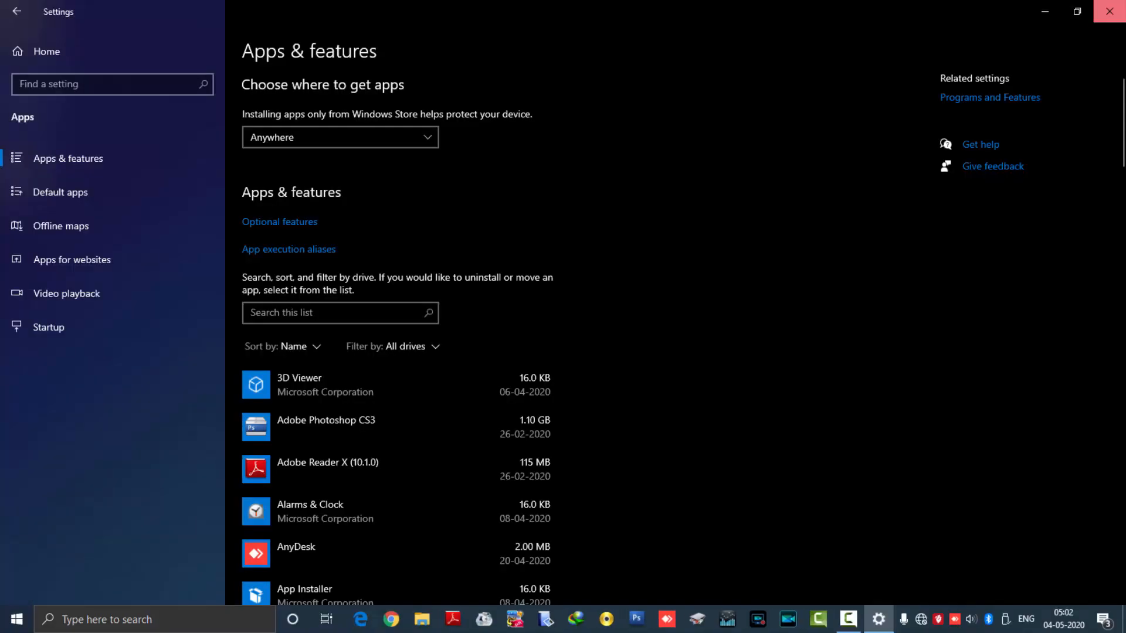
{"action": "left_click", "coordinate": [1109, 8]}
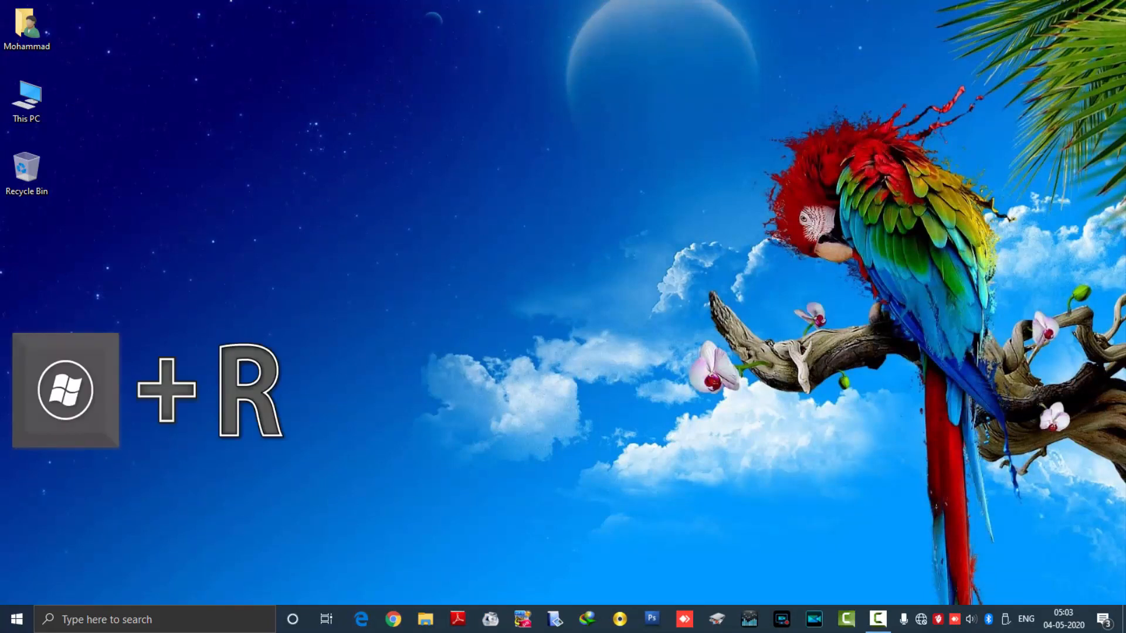
Step: Open Programs and Features by running appwiz.cpl from the Run dialog
{"action": "key", "text": "super+r"}
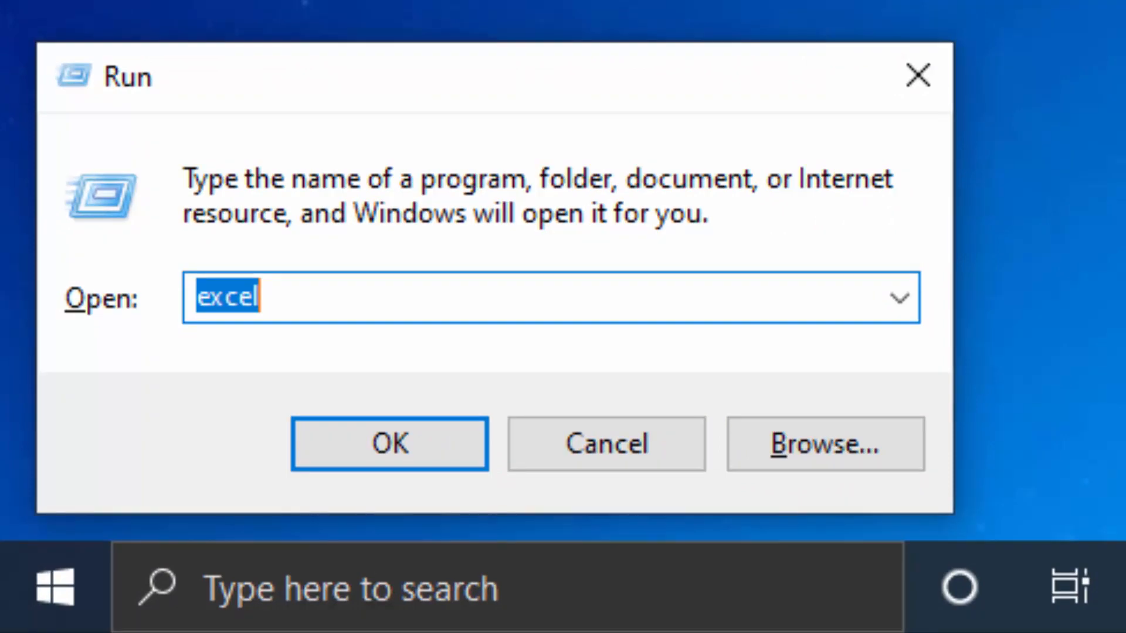
{"action": "type", "text": "app"}
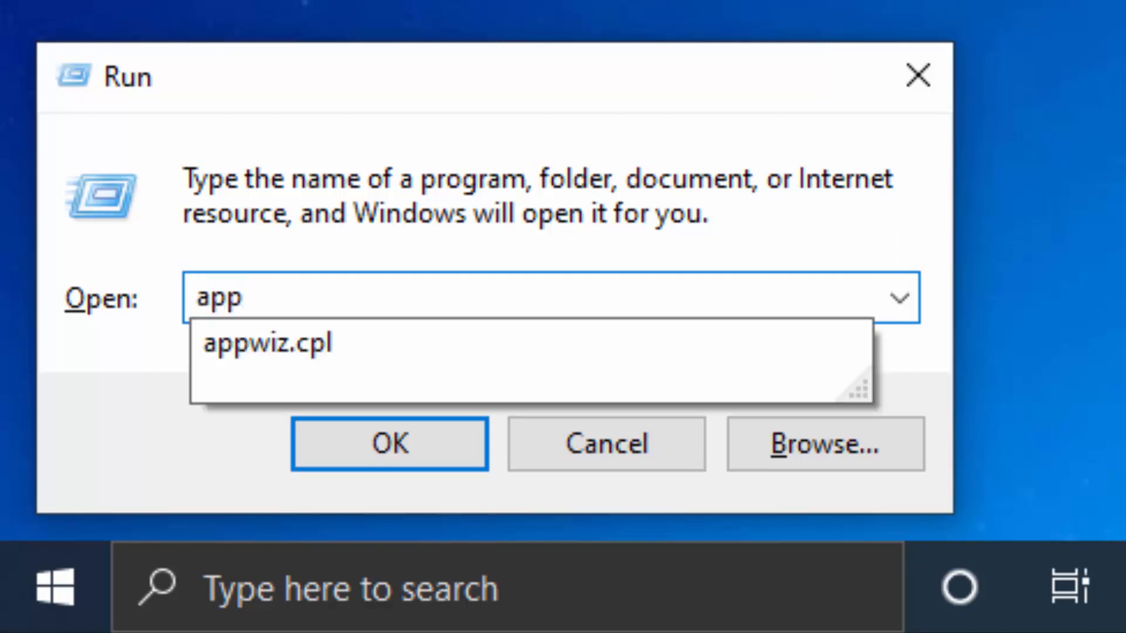
{"action": "type", "text": "wiz"}
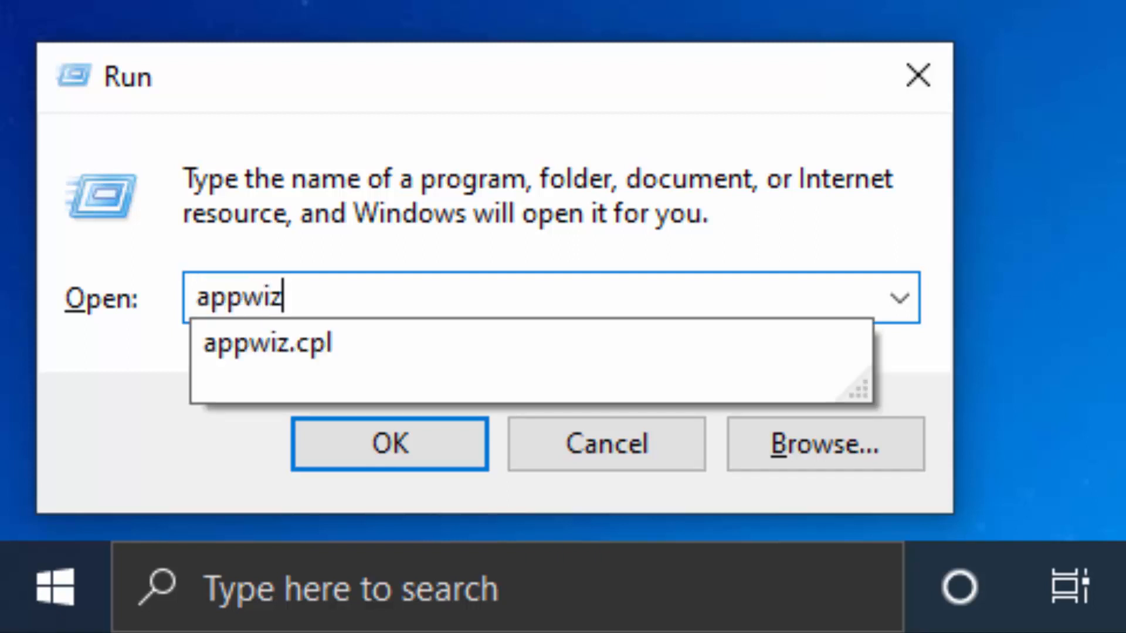
{"action": "type", "text": ".cpl"}
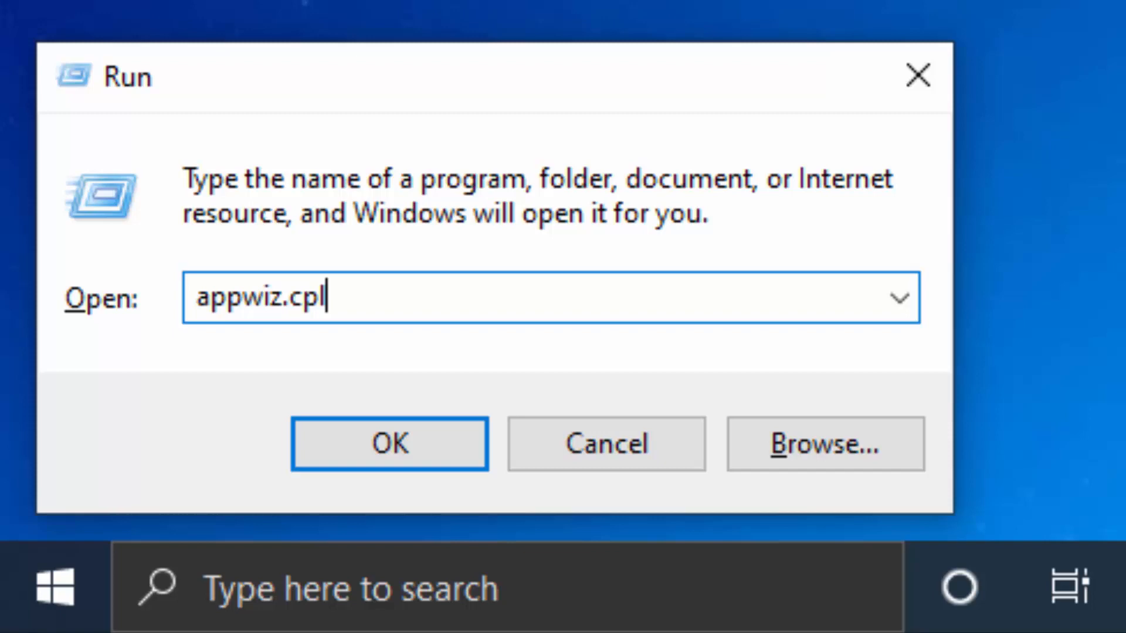
{"action": "key", "text": "Return"}
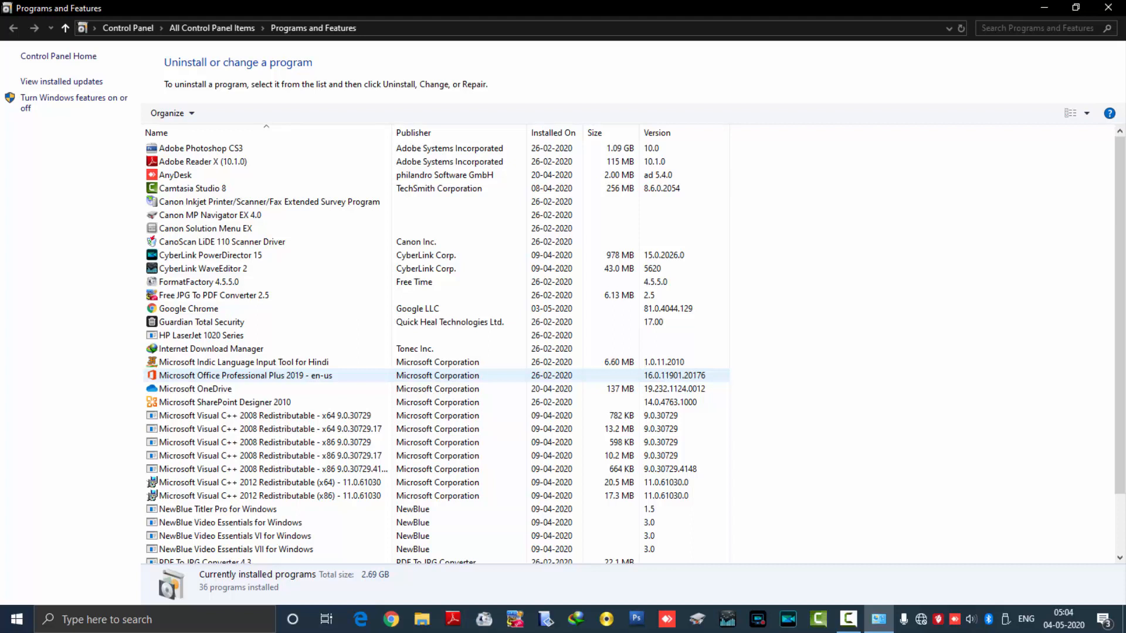
Step: Uninstall proDAD Adorage 3.0 (64bit), running its uninstall routine through to completion
{"action": "scroll", "coordinate": [440, 366], "scroll_direction": "down", "scroll_amount": 2}
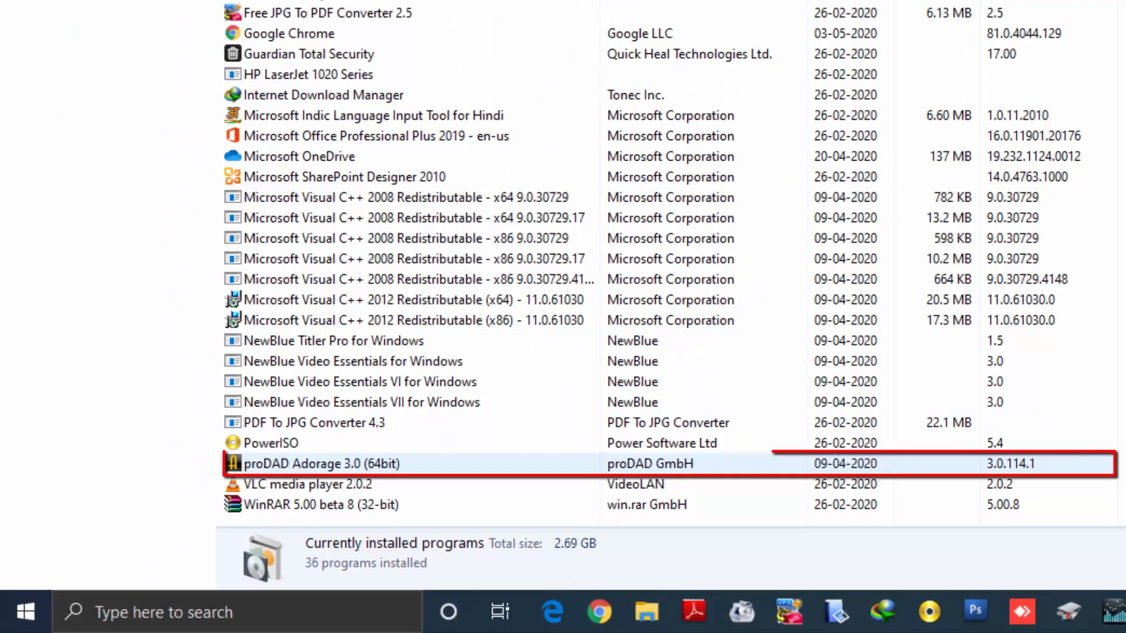
{"action": "left_click", "coordinate": [322, 464]}
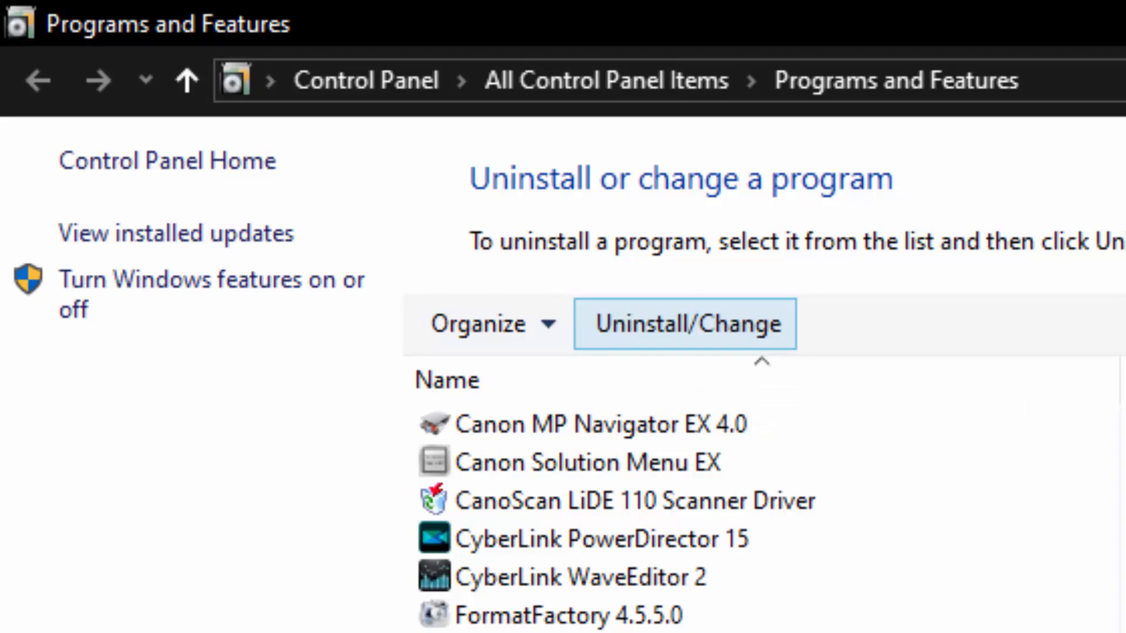
{"action": "left_click", "coordinate": [685, 324]}
{"action": "left_click", "coordinate": [685, 324]}
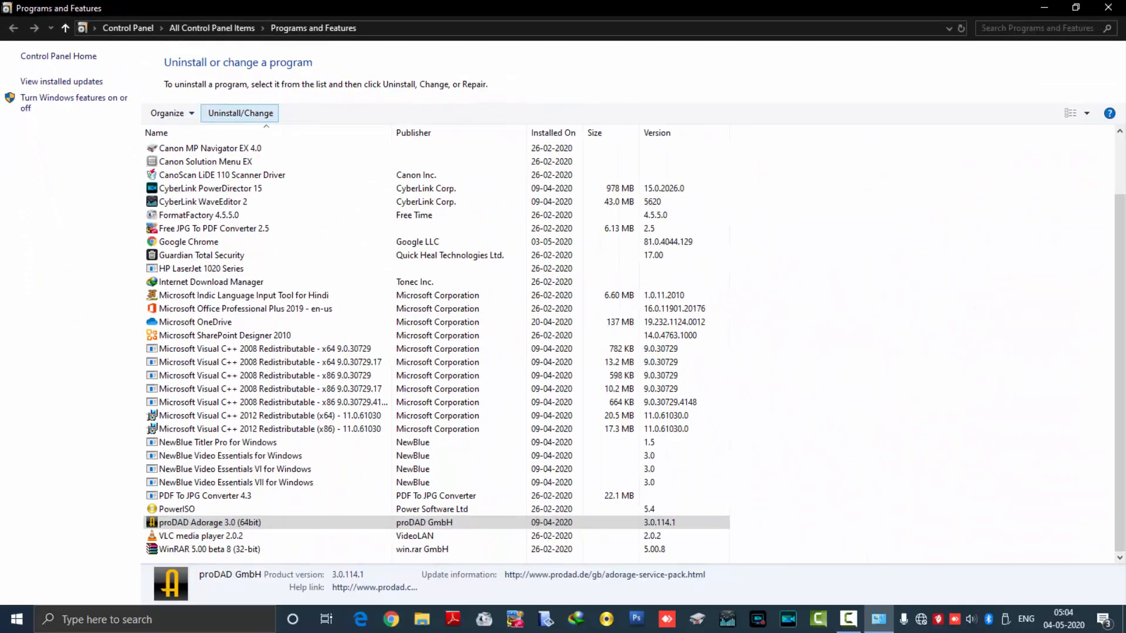
{"action": "left_click", "coordinate": [685, 325]}
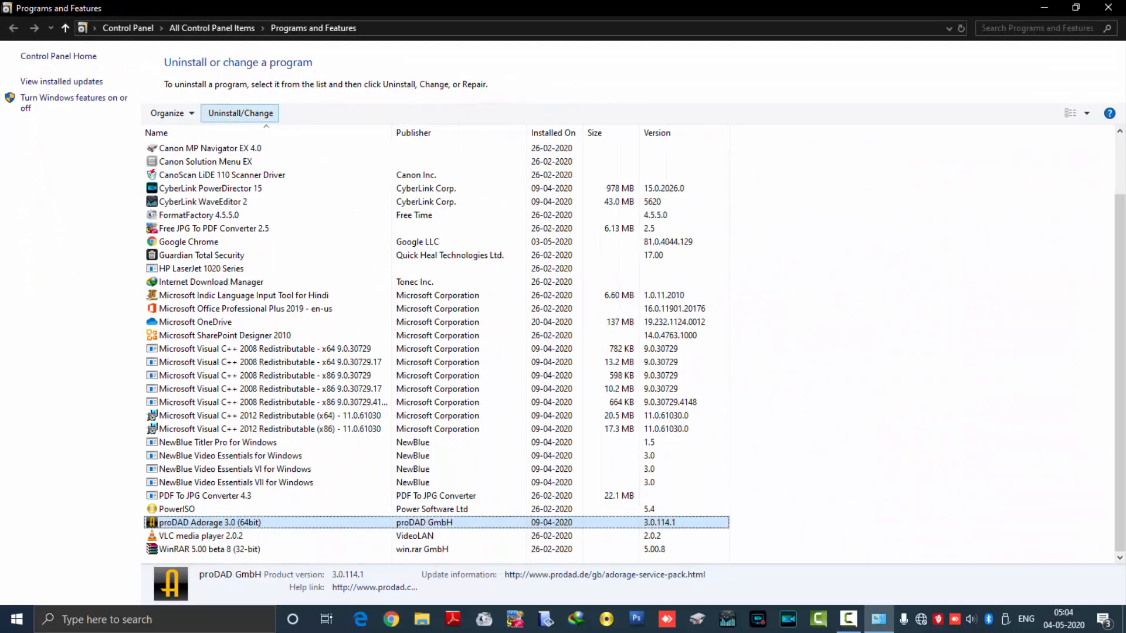
{"action": "left_click", "coordinate": [240, 113]}
{"action": "left_click", "coordinate": [240, 113]}
{"action": "left_click", "coordinate": [241, 113]}
{"action": "left_click", "coordinate": [241, 113]}
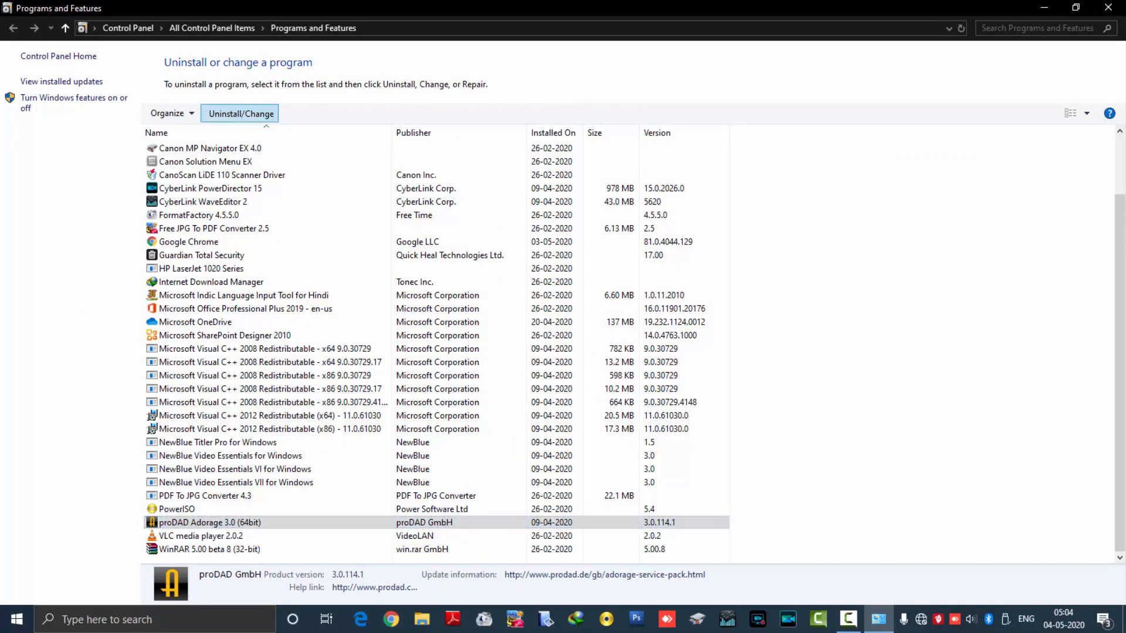
{"action": "left_click", "coordinate": [240, 114]}
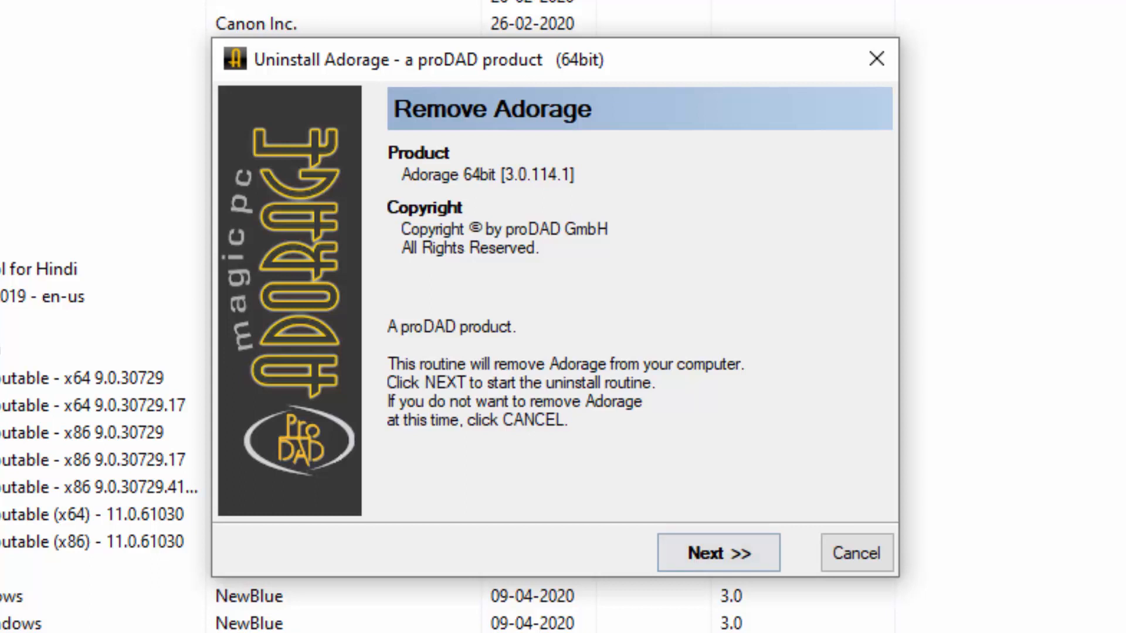
{"action": "left_click", "coordinate": [719, 553]}
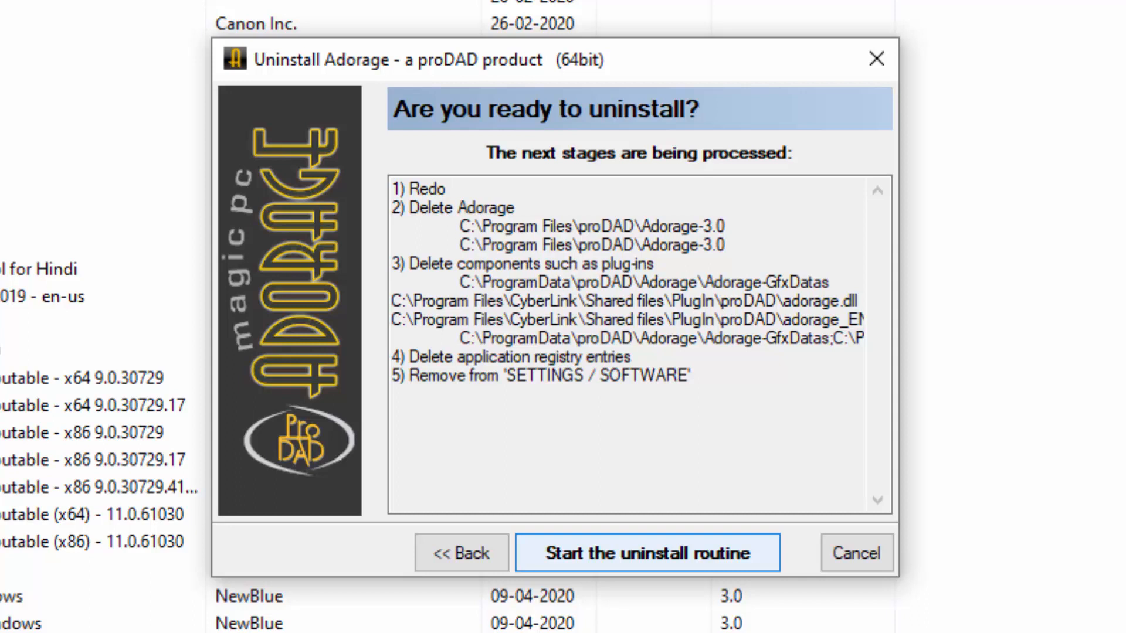
{"action": "left_click", "coordinate": [692, 553]}
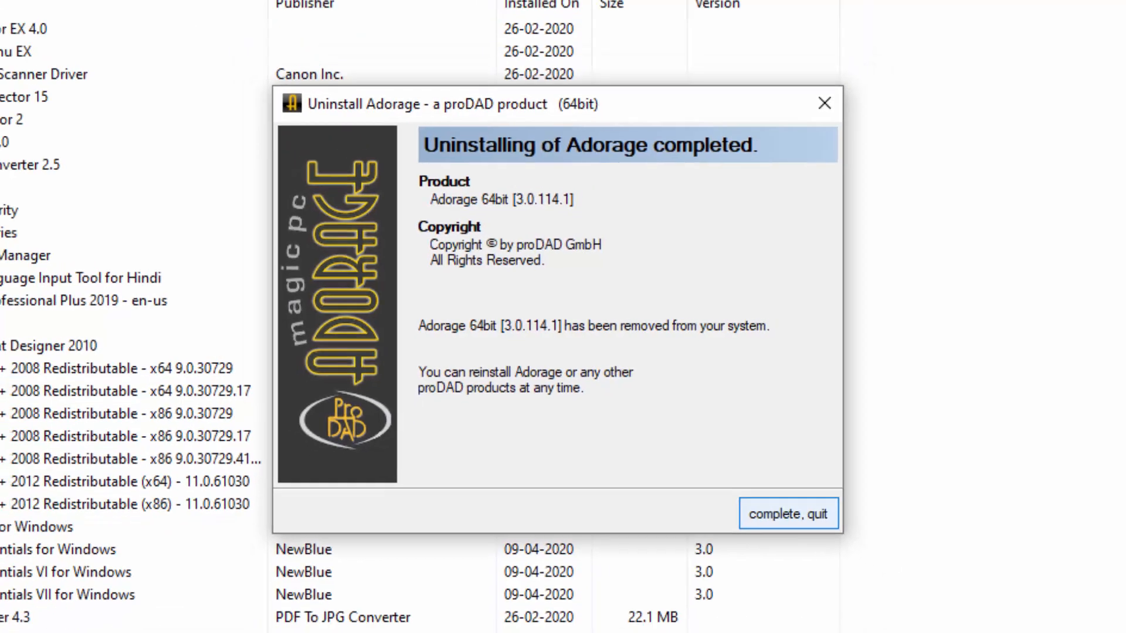
{"action": "left_click", "coordinate": [833, 553]}
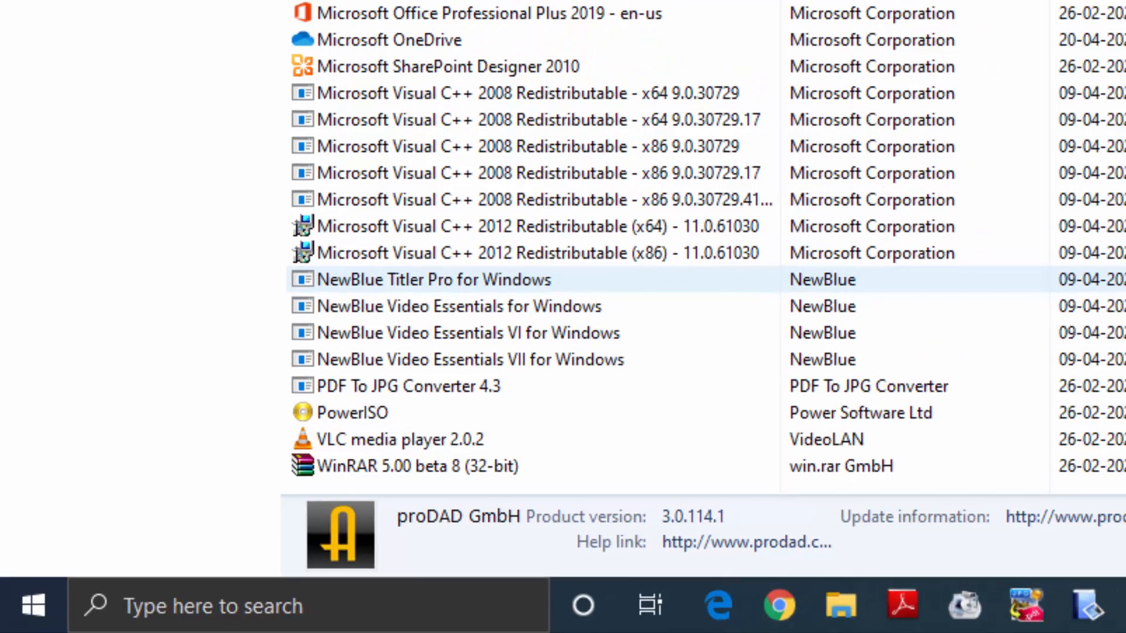
Step: Uninstall NewBlue Titler Pro for Windows, finish its uninstaller and close Programs and Features
{"action": "left_click", "coordinate": [468, 253]}
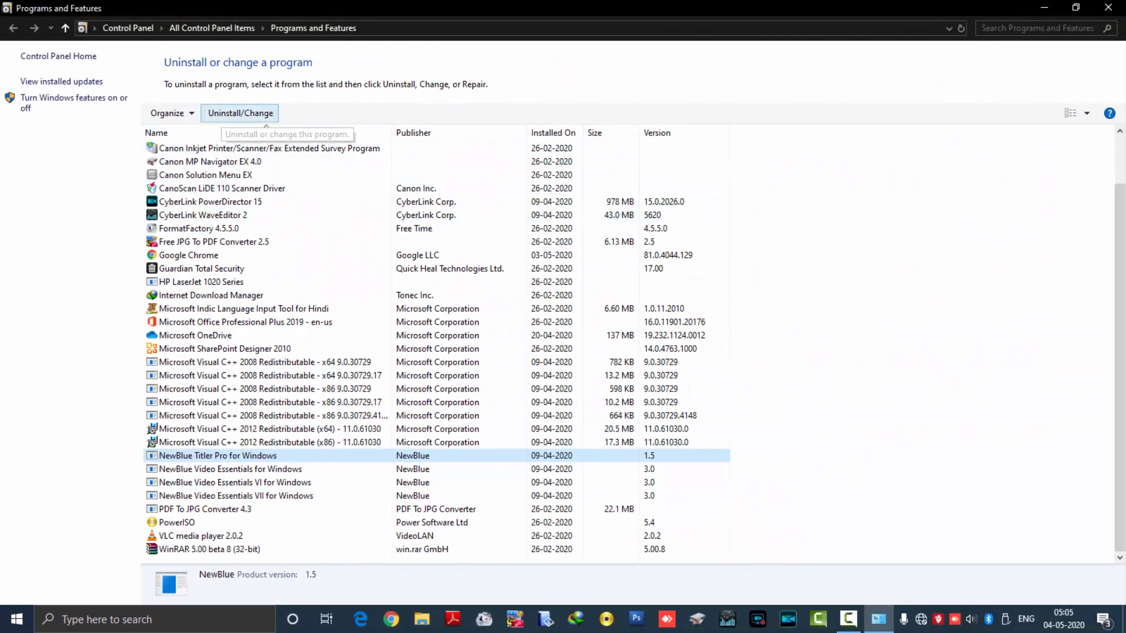
{"action": "left_click", "coordinate": [240, 113]}
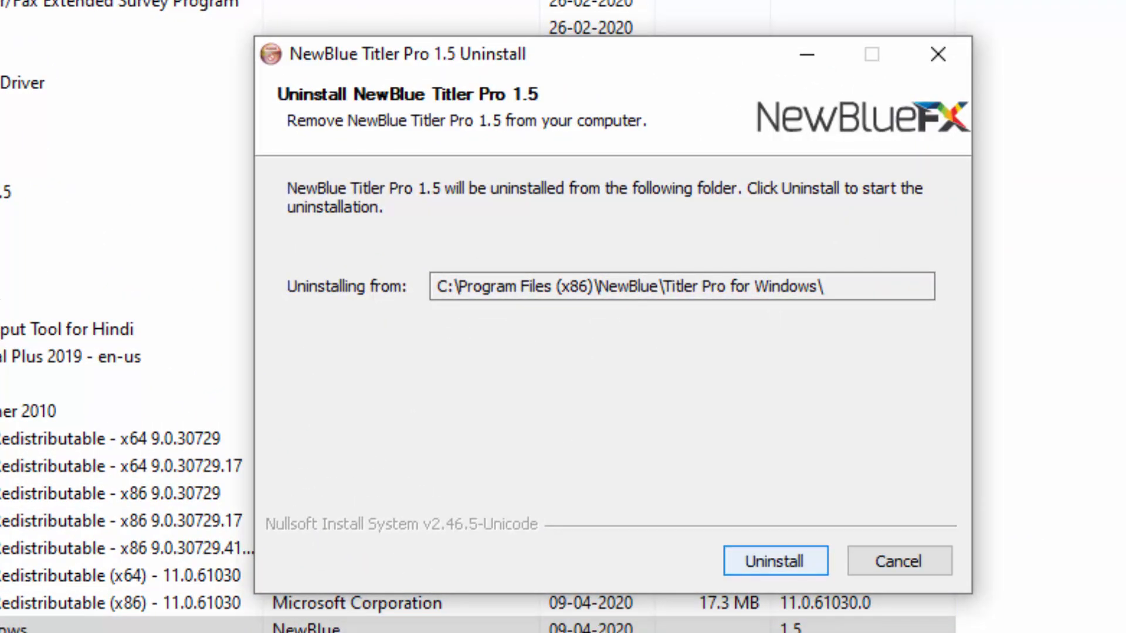
{"action": "left_click", "coordinate": [775, 562]}
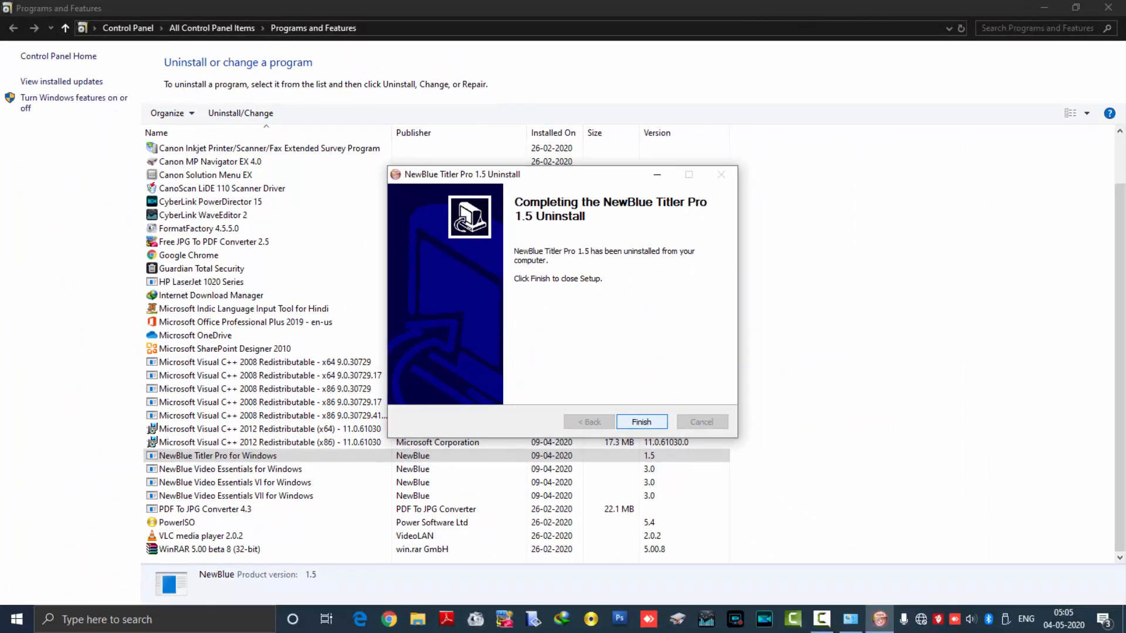
{"action": "key", "text": "Return"}
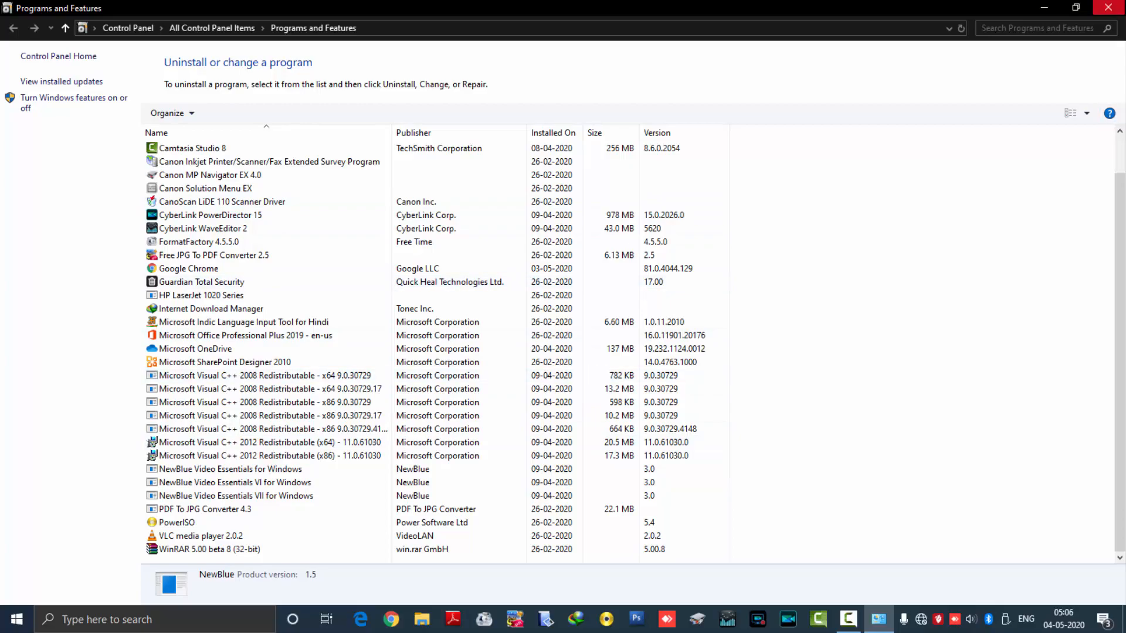
{"action": "left_click", "coordinate": [1108, 7]}
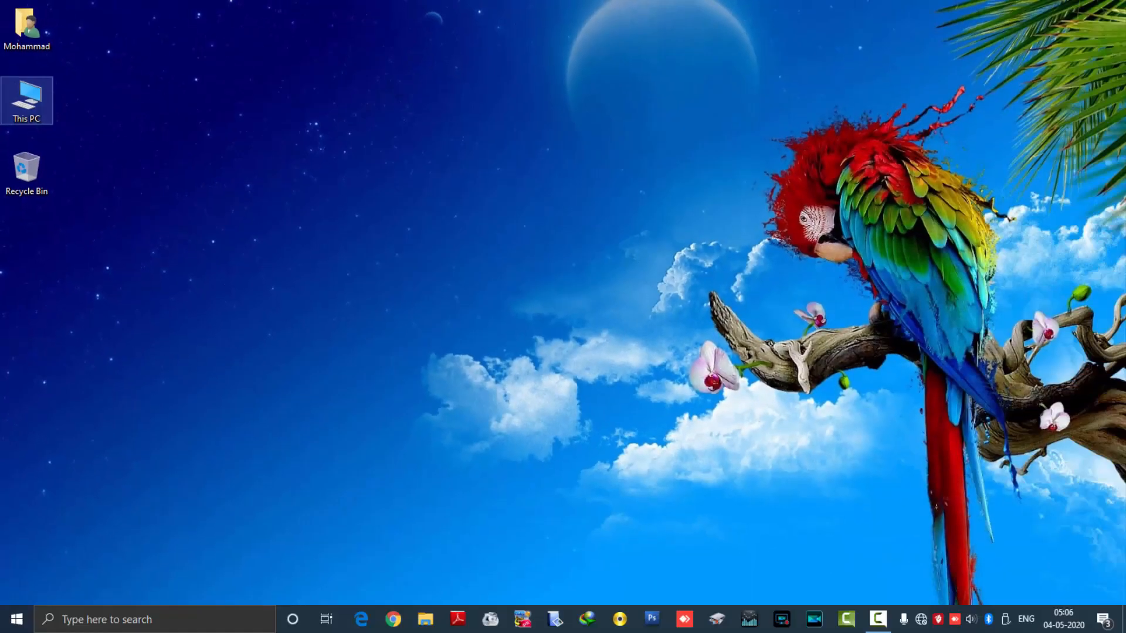
Step: Open the properties of the Operating System (C:) drive from This PC
{"action": "double_click", "coordinate": [27, 100]}
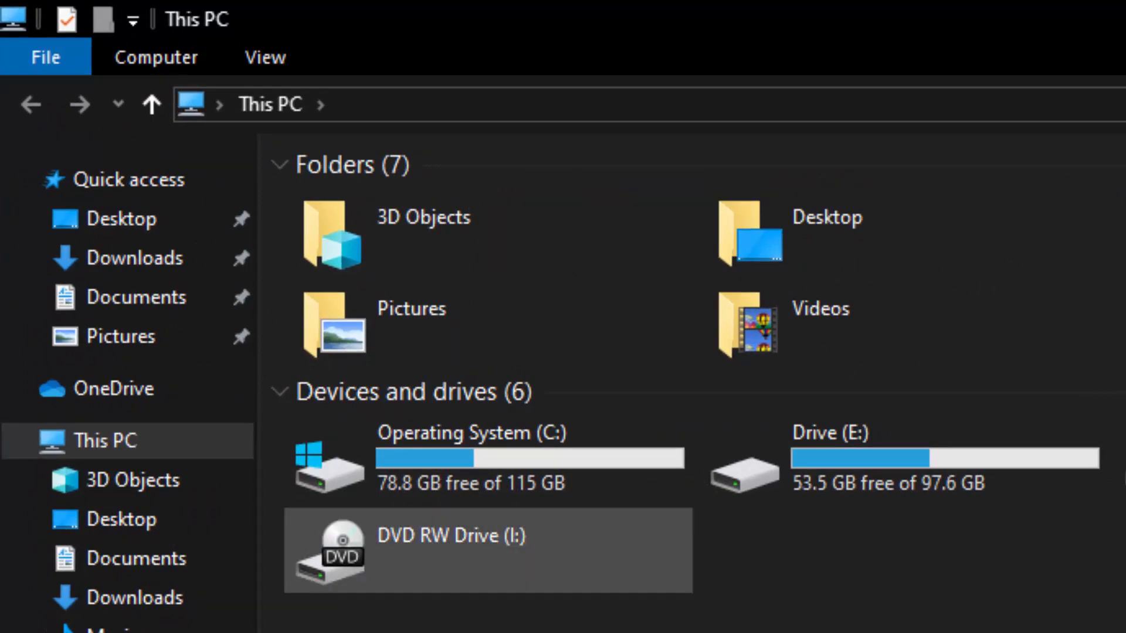
{"action": "left_click", "coordinate": [557, 478]}
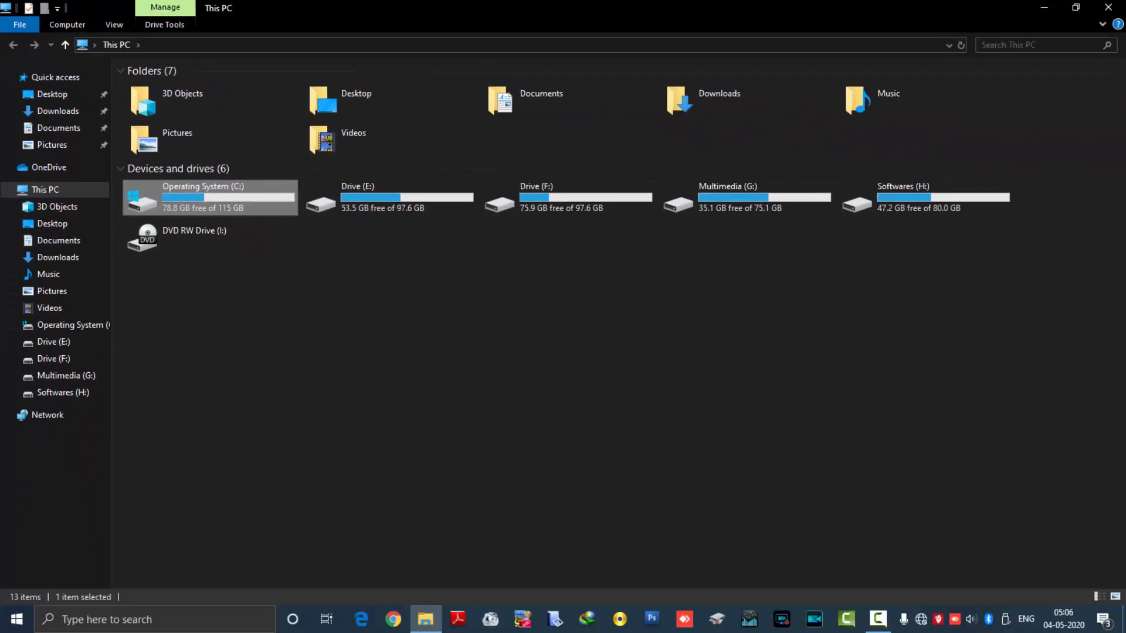
{"action": "right_click", "coordinate": [241, 200]}
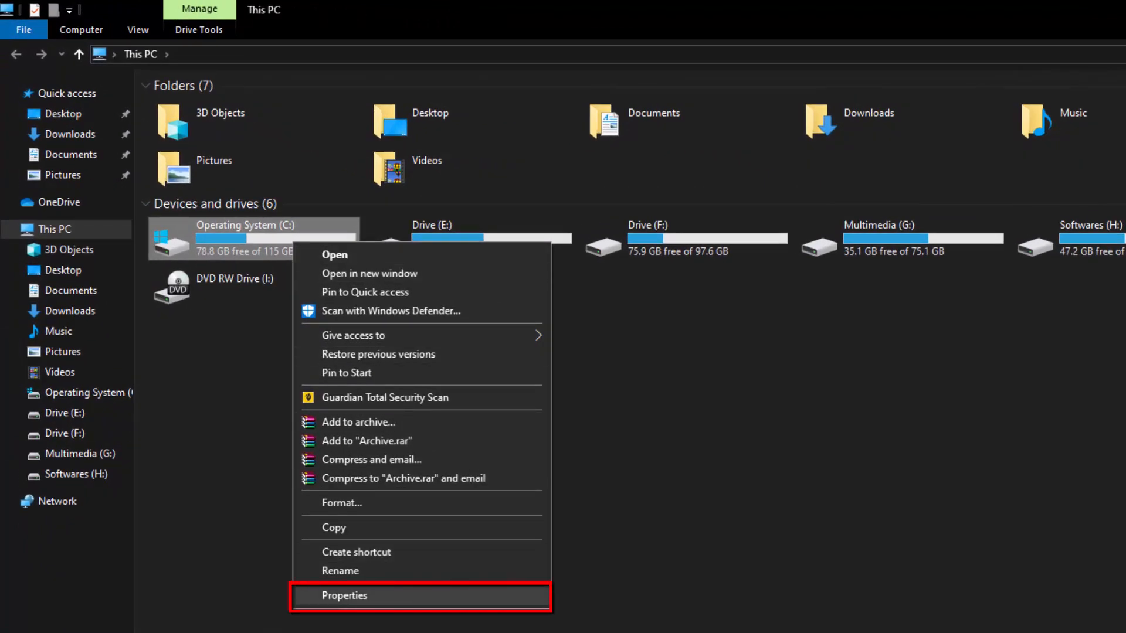
{"action": "left_click", "coordinate": [345, 595]}
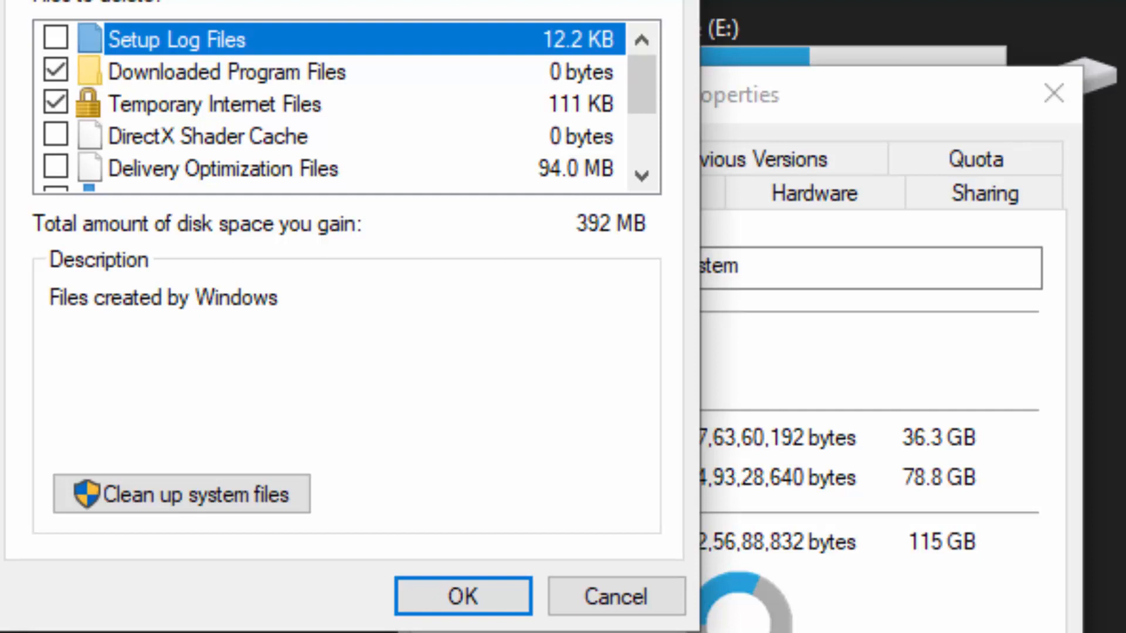
Step: Mark Setup Log Files, DirectX Shader Cache, Delivery Optimization Files, Downloads, Recycle Bin and Temporary files for deletion in Disk Cleanup for drive C:
{"action": "mouse_move", "coordinate": [642, 85]}
{"action": "left_mouse_down"}
{"action": "mouse_move", "coordinate": [642, 131]}
{"action": "mouse_move", "coordinate": [641, 85]}
{"action": "left_mouse_up"}
{"action": "left_click", "coordinate": [56, 134]}
{"action": "left_click", "coordinate": [55, 167]}
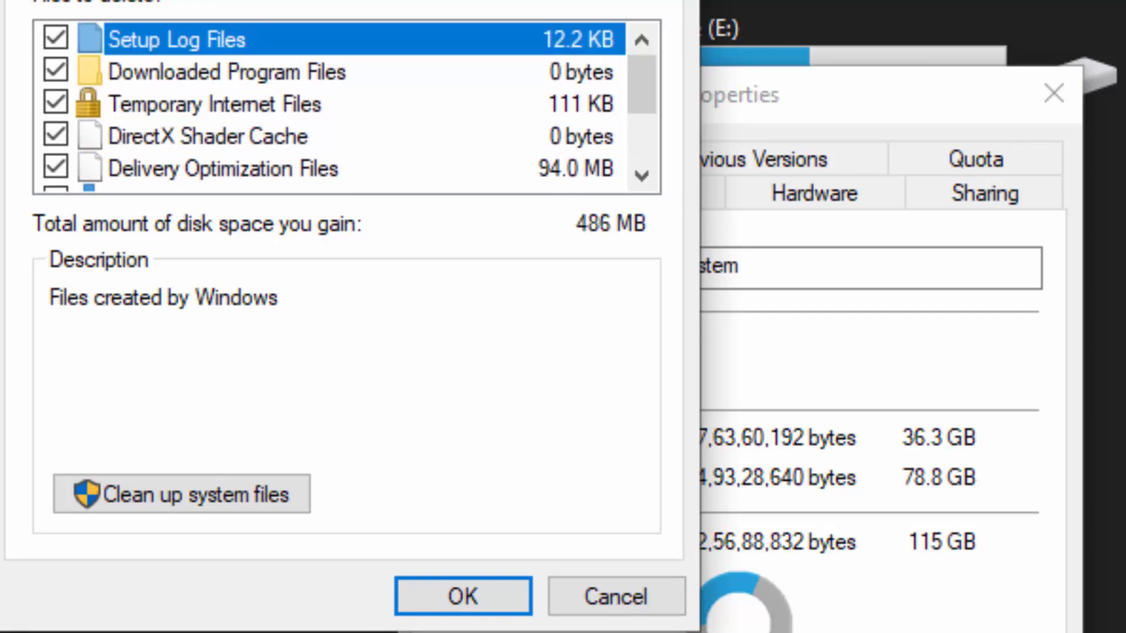
{"action": "scroll", "coordinate": [328, 105], "scroll_direction": "down", "scroll_amount": 2}
{"action": "left_click", "coordinate": [56, 70]}
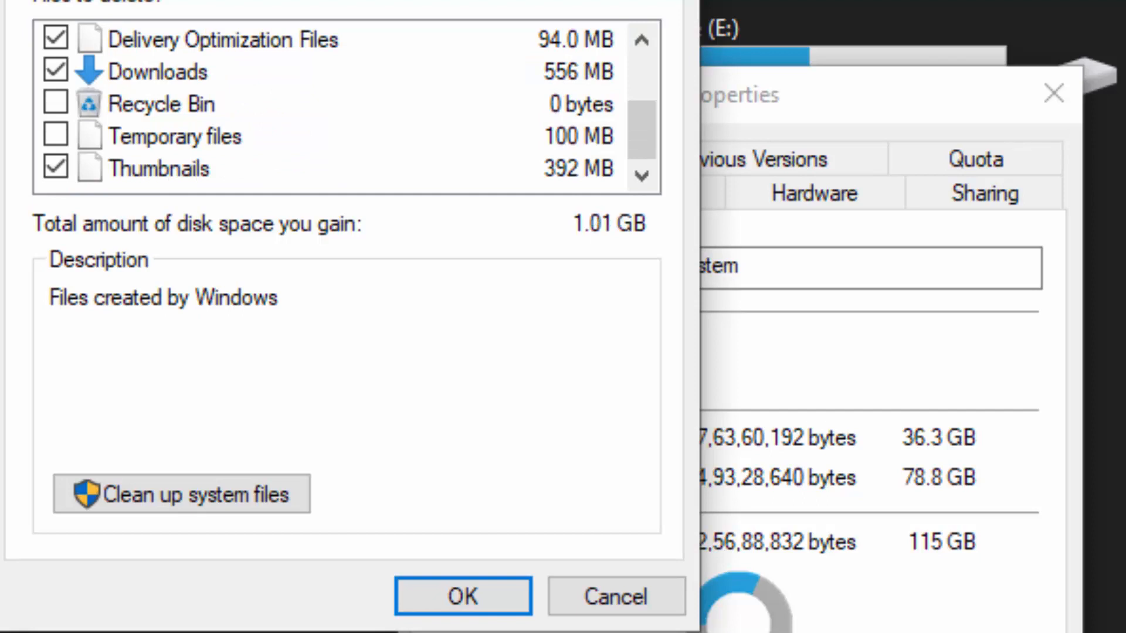
{"action": "left_click", "coordinate": [55, 103]}
{"action": "left_click", "coordinate": [55, 135]}
{"action": "key", "text": "Home"}
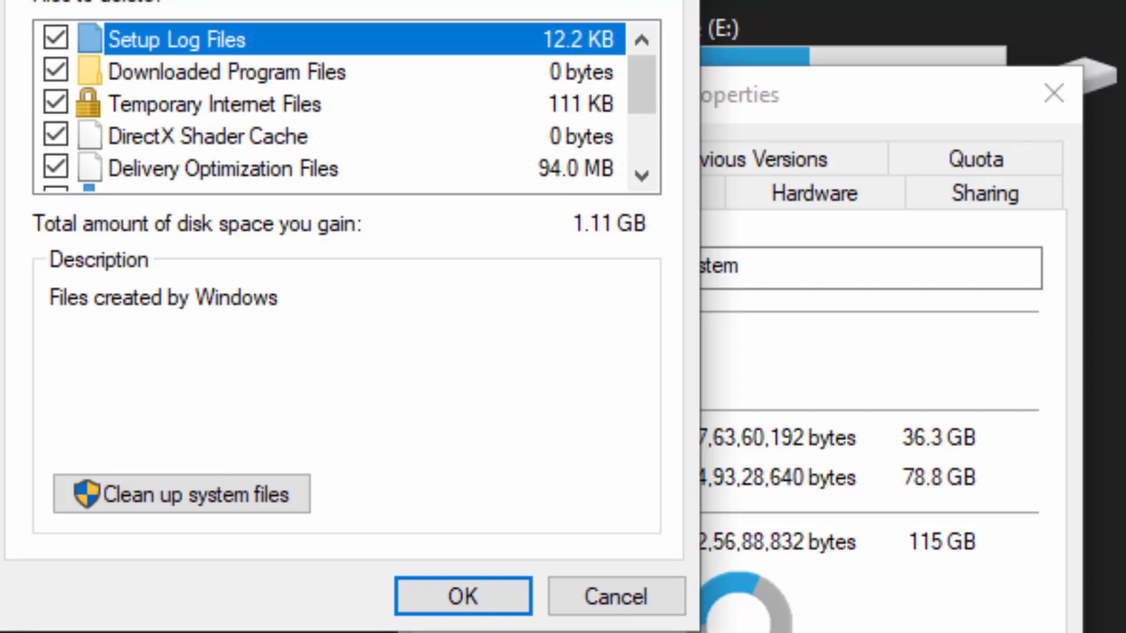
Step: Exclude Downloads from the cleanup and permanently delete the remaining selected files from drive C:
{"action": "scroll", "coordinate": [346, 106], "scroll_direction": "down", "scroll_amount": 2}
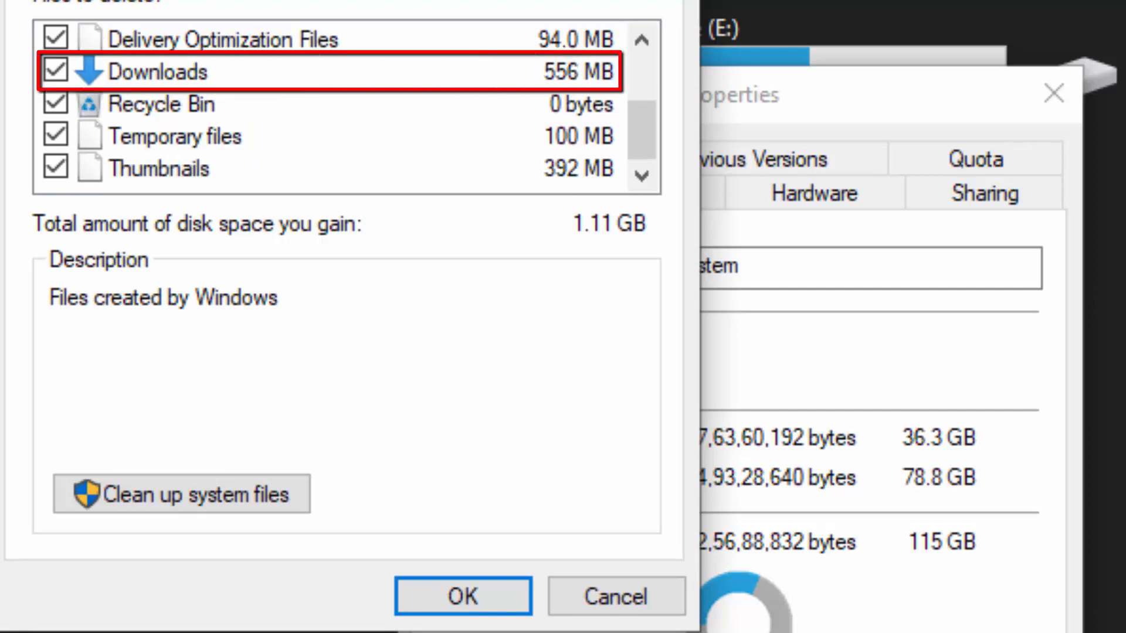
{"action": "left_click", "coordinate": [56, 70]}
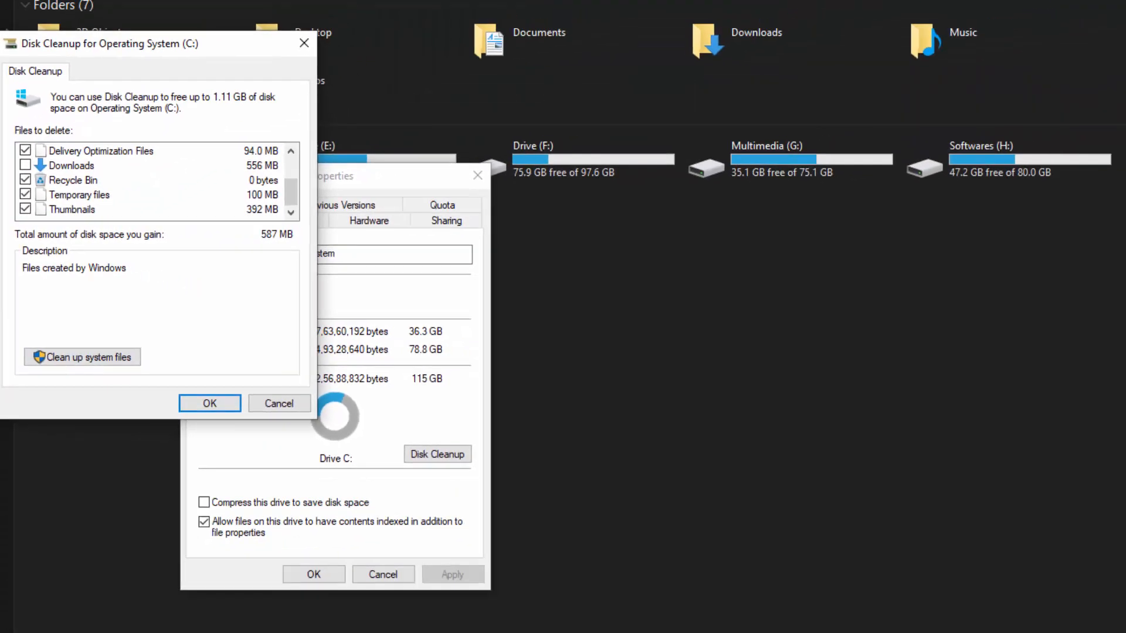
{"action": "left_click", "coordinate": [210, 403]}
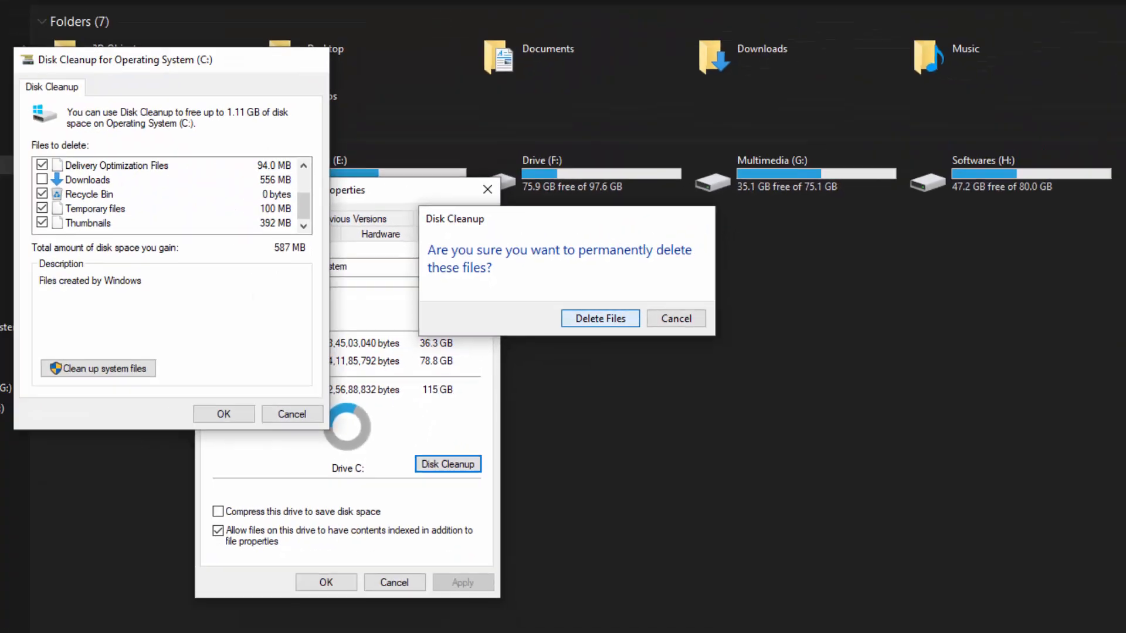
{"action": "key", "text": "Return"}
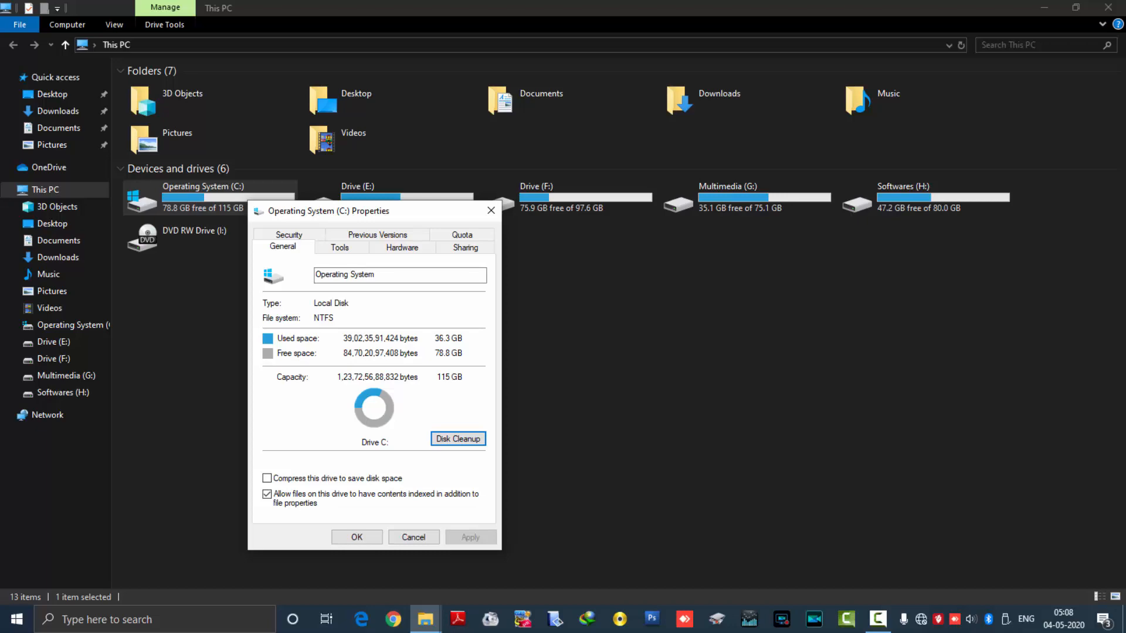
Step: Close the drive properties and This PC, and open the Windows Temp folder with the Run command temp, granting access to it
{"action": "left_click", "coordinate": [491, 210]}
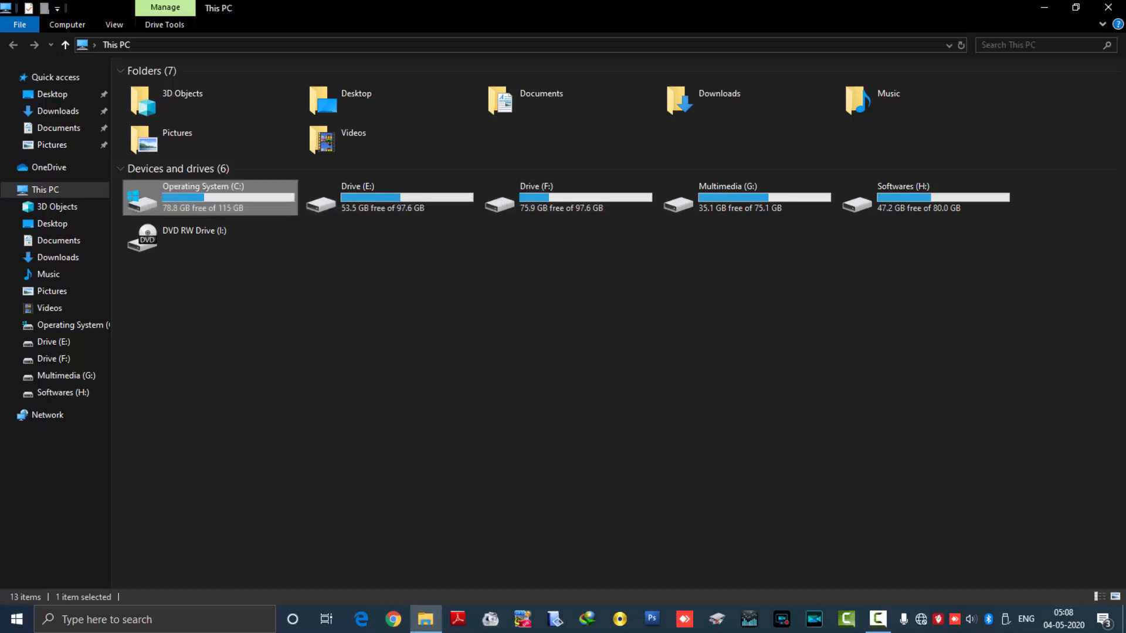
{"action": "left_click", "coordinate": [1109, 7]}
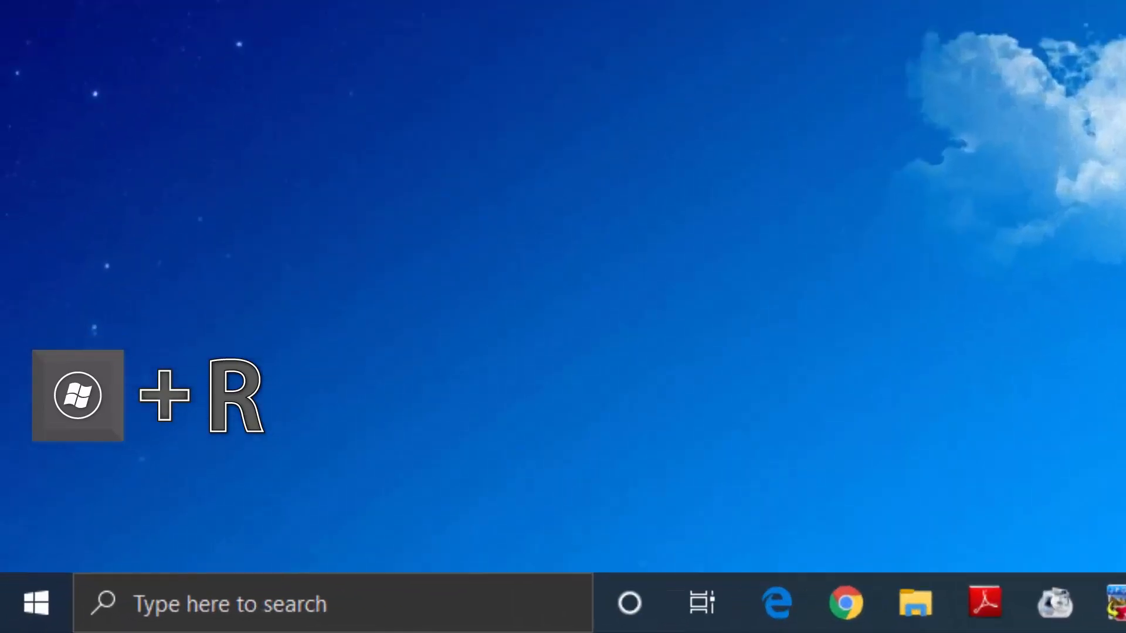
{"action": "key", "text": "super+r"}
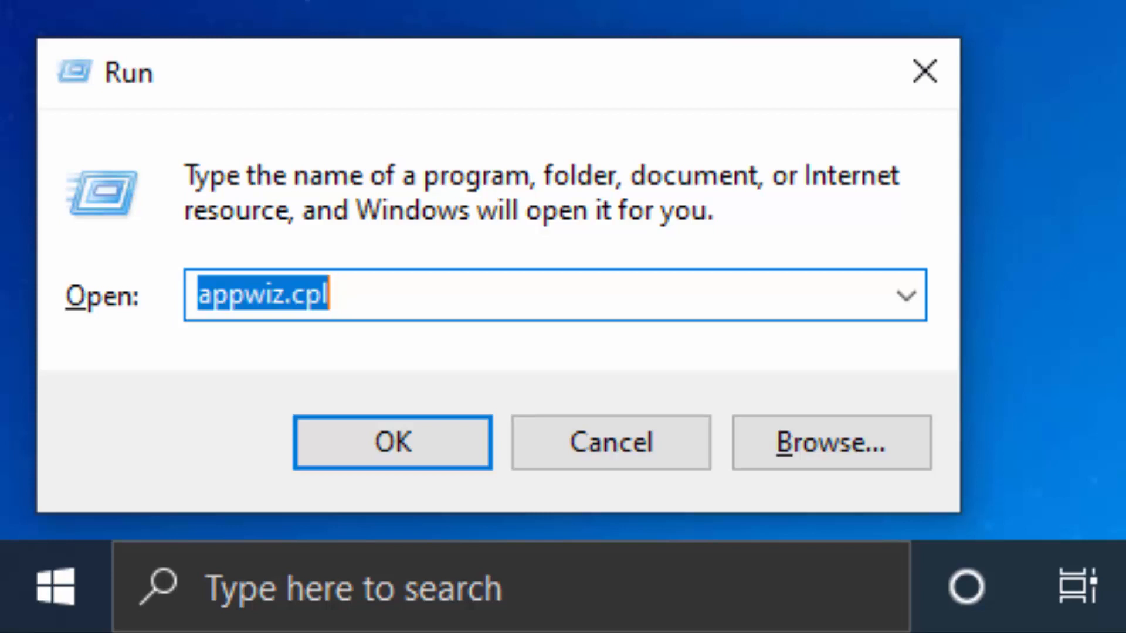
{"action": "type", "text": "temp"}
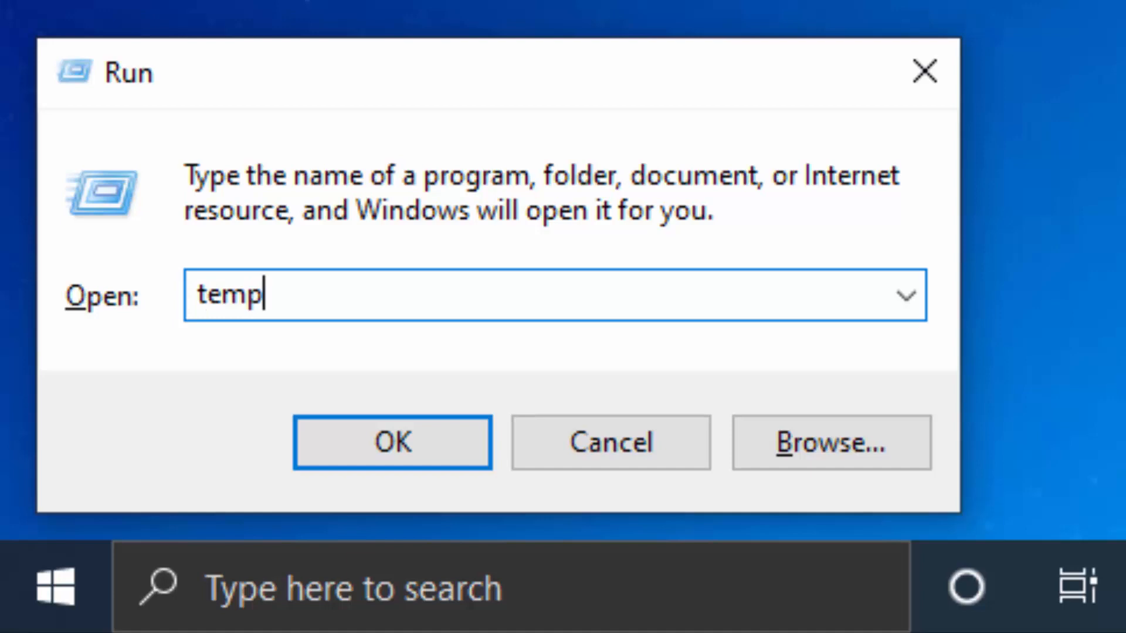
{"action": "key", "text": "Return"}
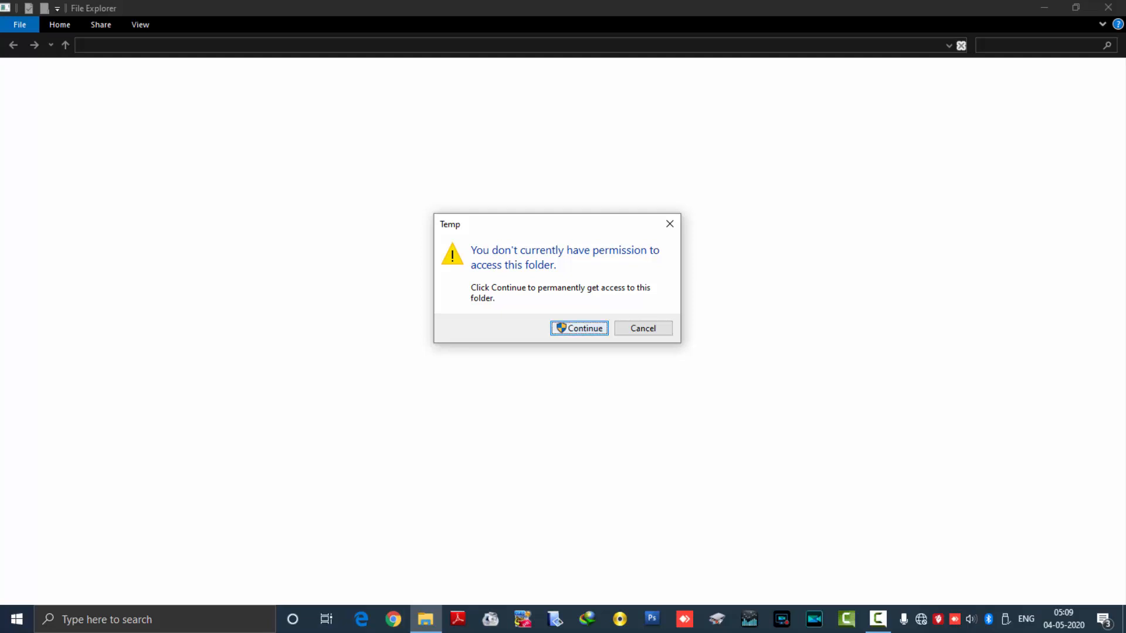
{"action": "key", "text": "Return"}
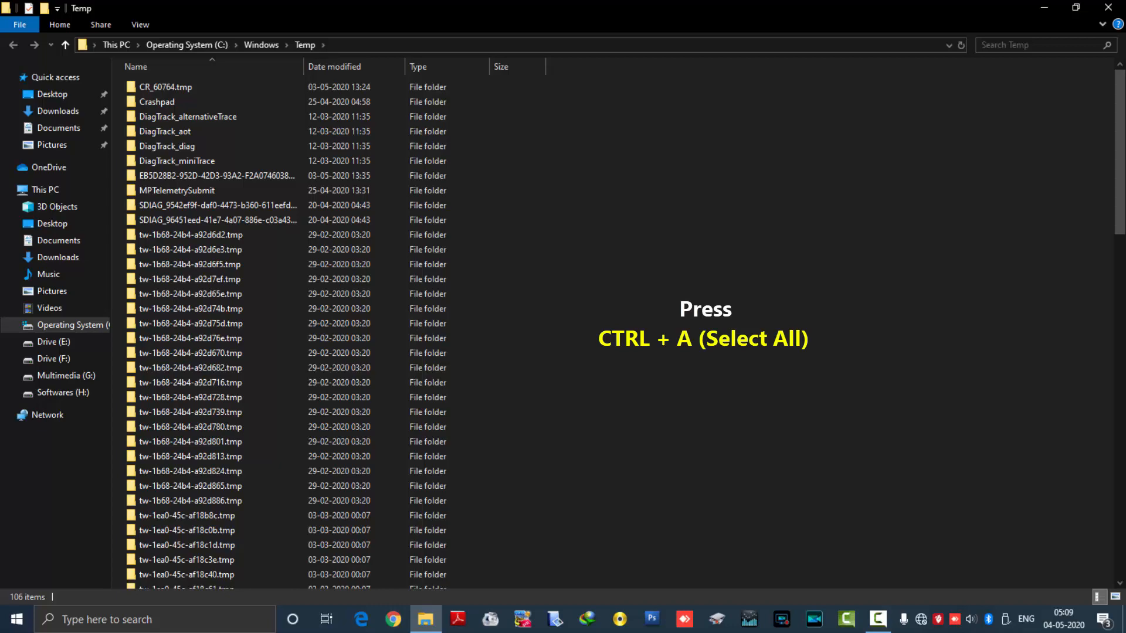
Step: Permanently delete everything in the Windows Temp folder with administrator permission, skipping files in use, and close the folder
{"action": "key", "text": "ctrl+a"}
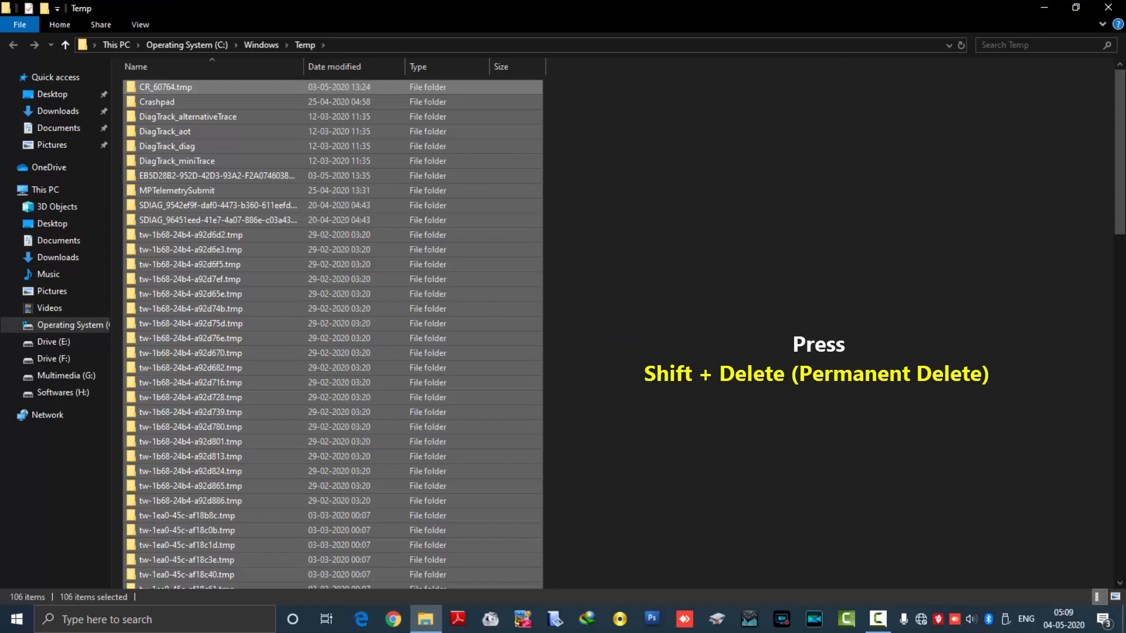
{"action": "key", "text": "shift+Delete"}
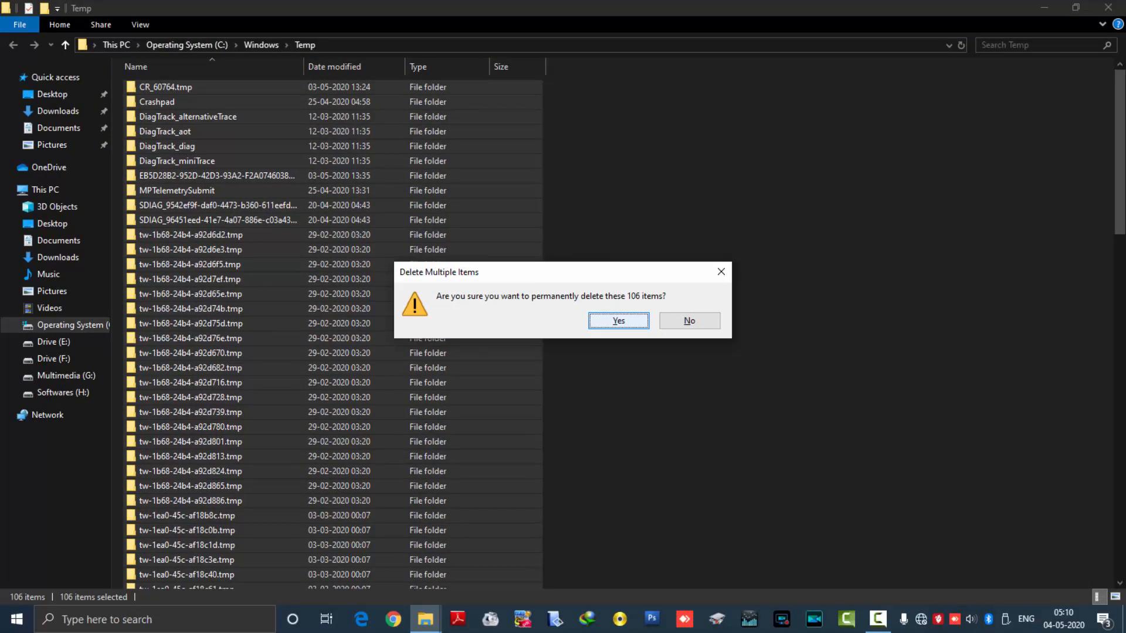
{"action": "key", "text": "Return"}
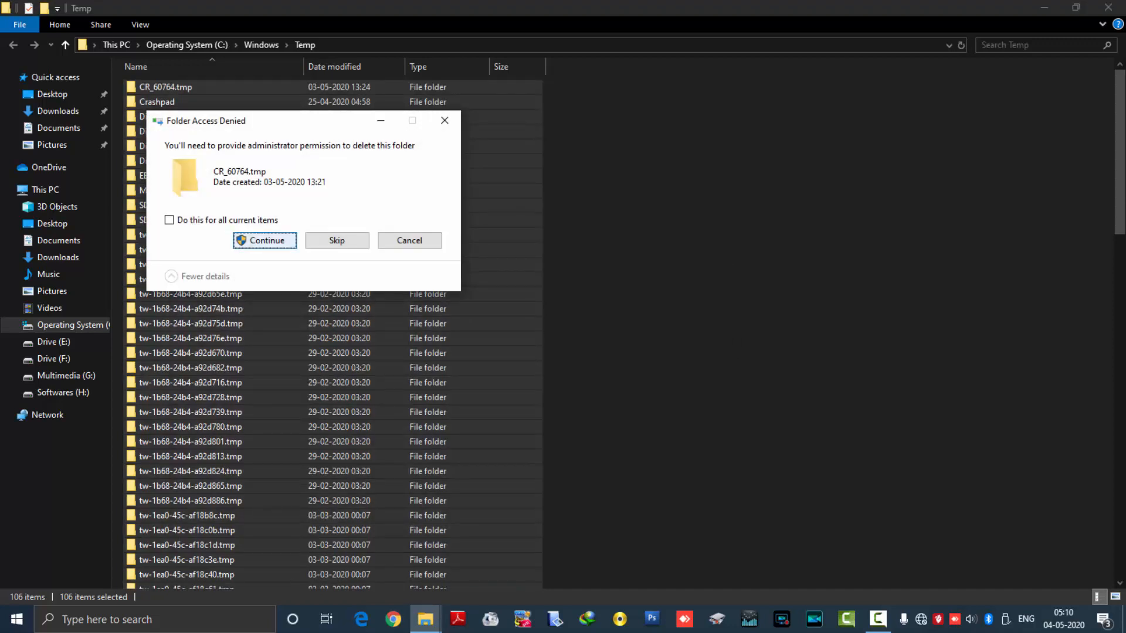
{"action": "key", "text": "Return"}
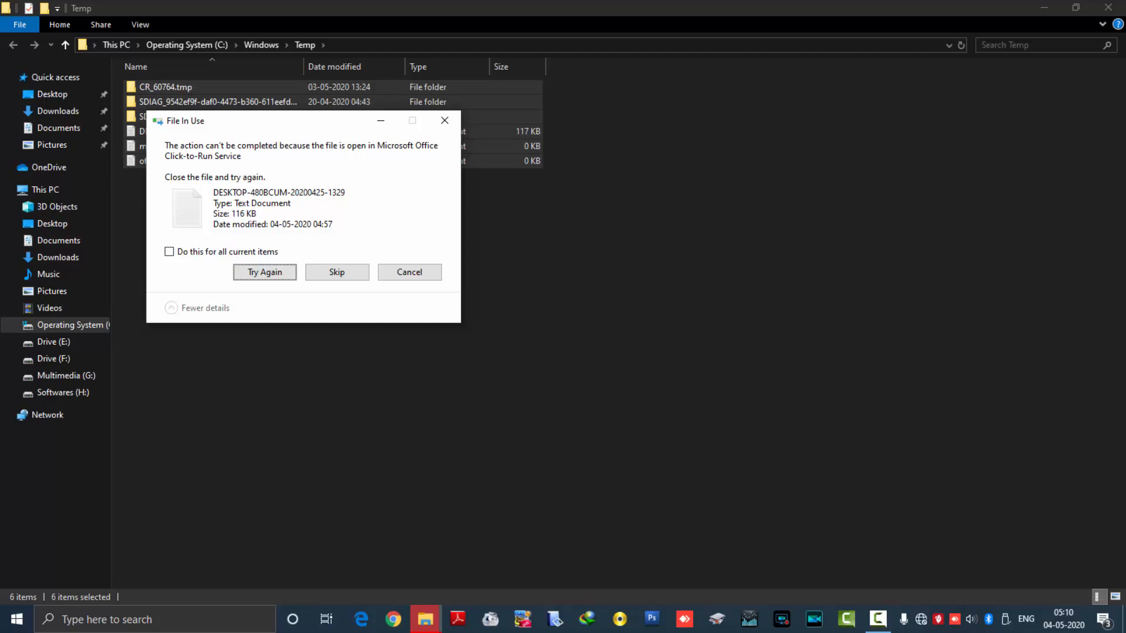
{"action": "left_click_drag", "start_coordinate": [282, 121], "coordinate": [377, 223]}
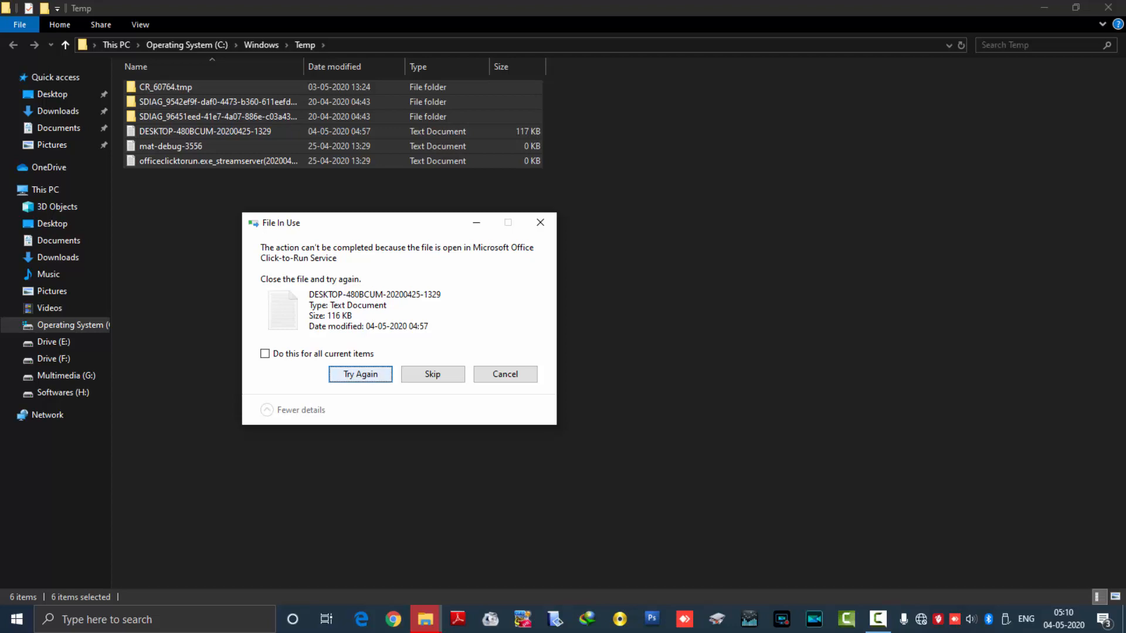
{"action": "left_click", "coordinate": [432, 374]}
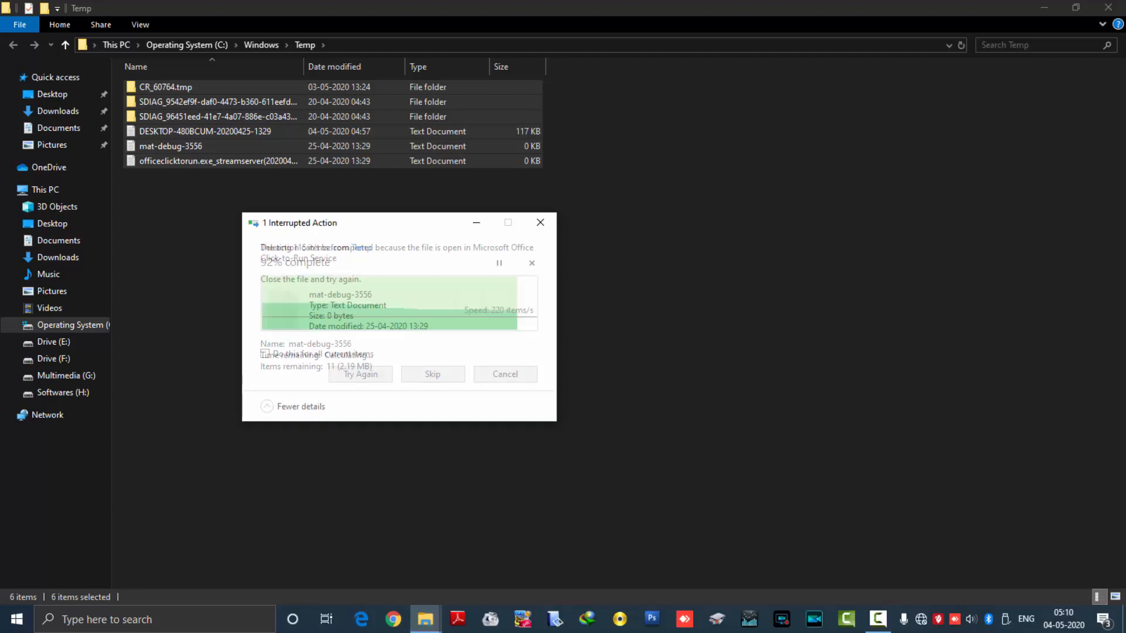
{"action": "left_click", "coordinate": [432, 374]}
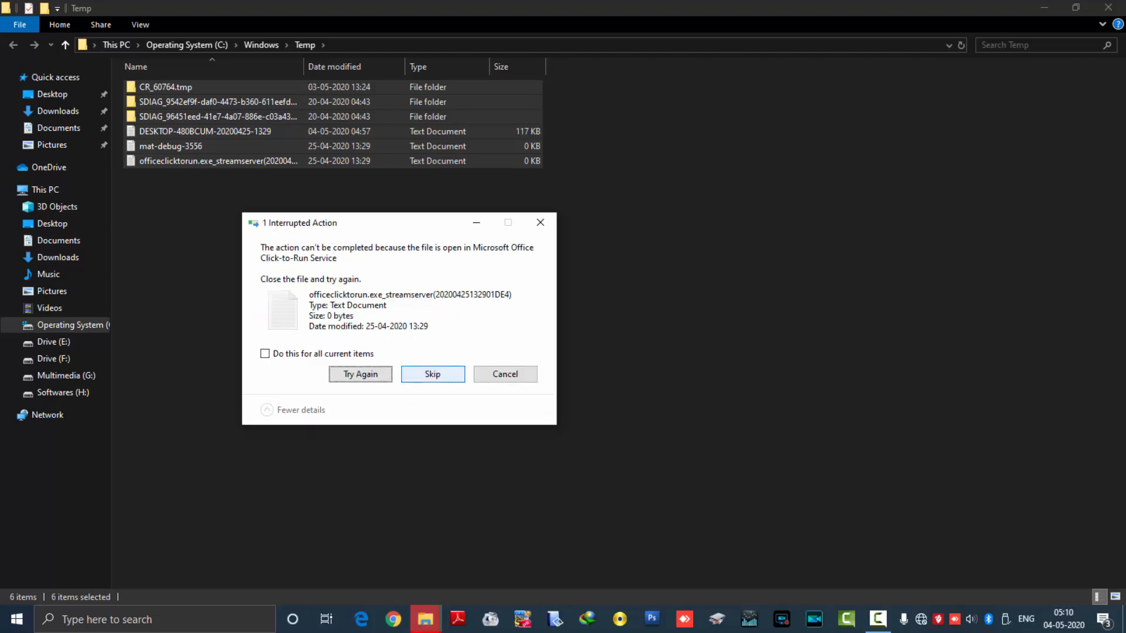
{"action": "left_click", "coordinate": [432, 374]}
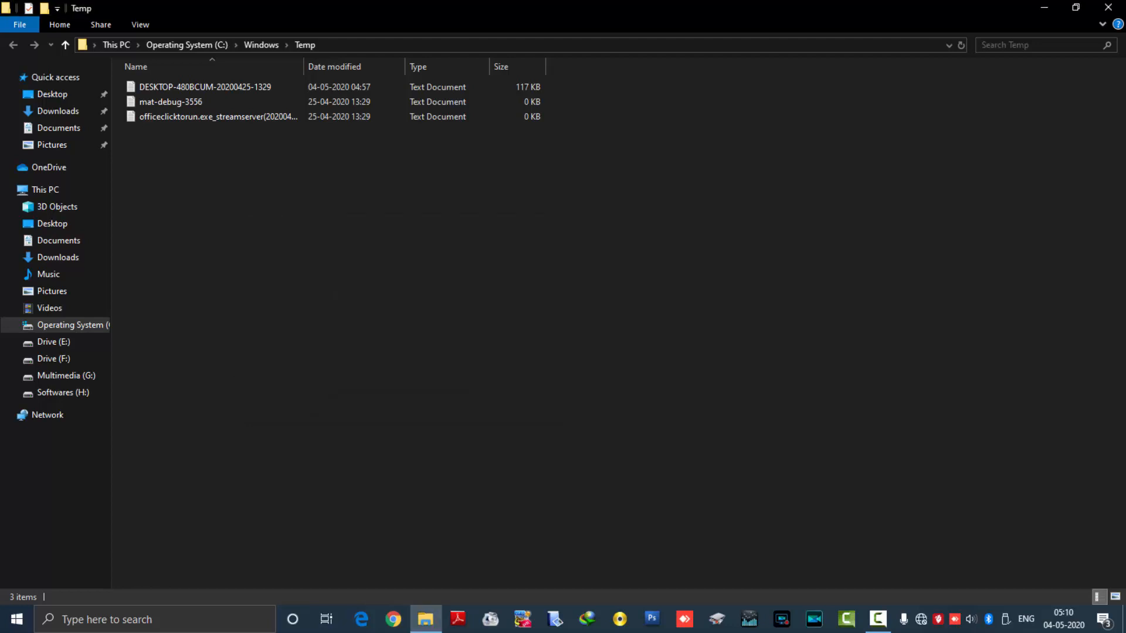
{"action": "left_click", "coordinate": [1108, 7]}
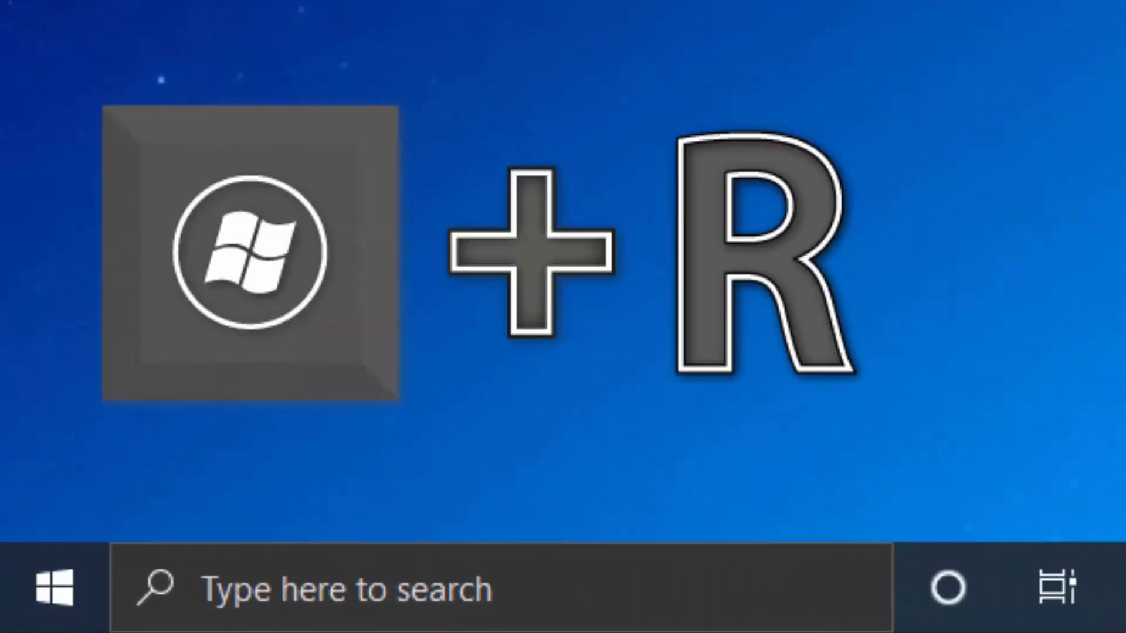
Step: Open the user account's local Temp folder with the Run command %temp%
{"action": "key", "text": "super+r"}
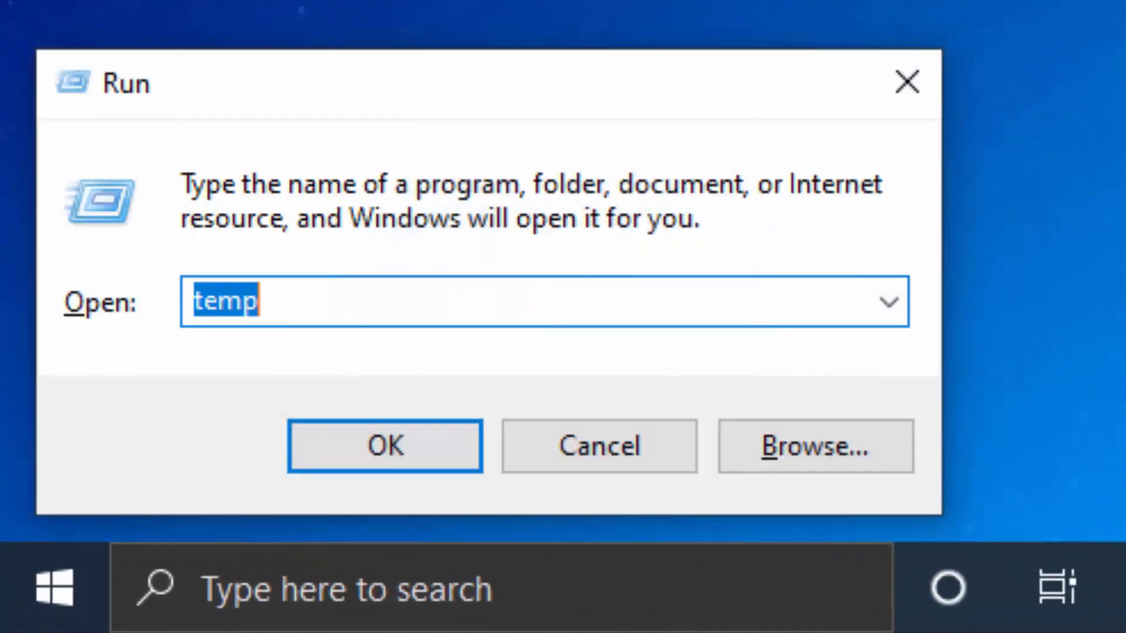
{"action": "key", "text": "BackSpace"}
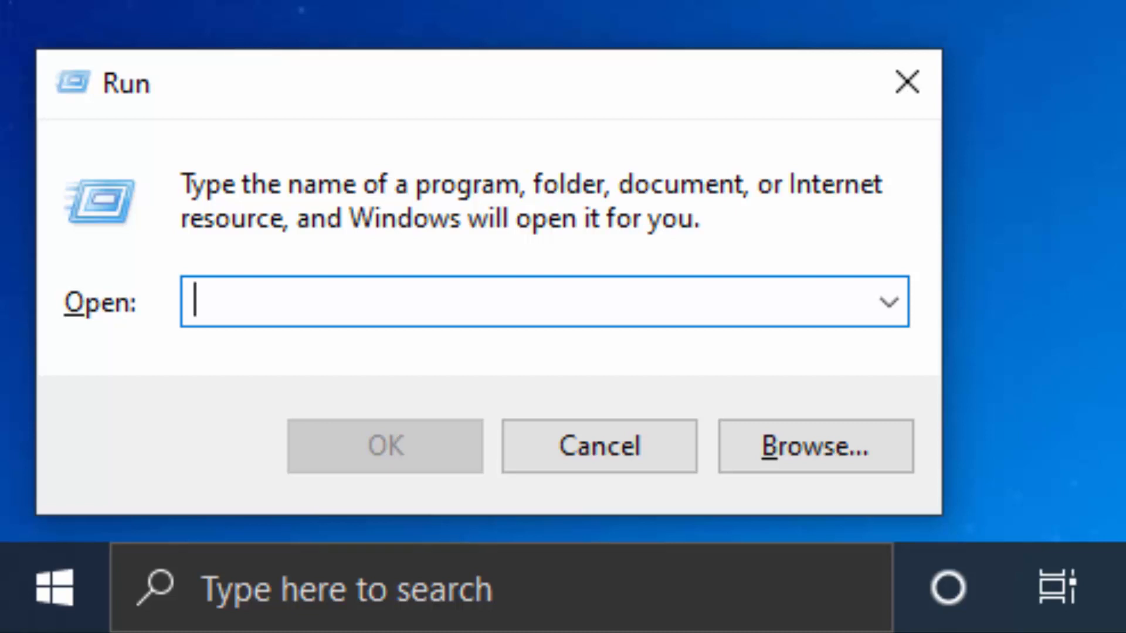
{"action": "type", "text": "%"}
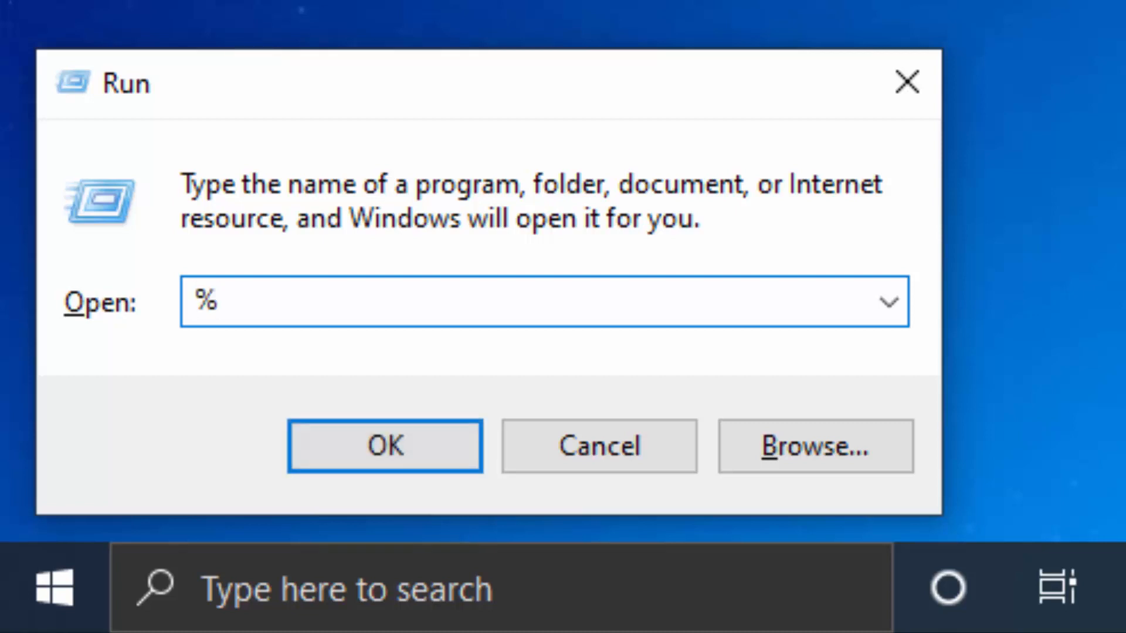
{"action": "type", "text": "temp"}
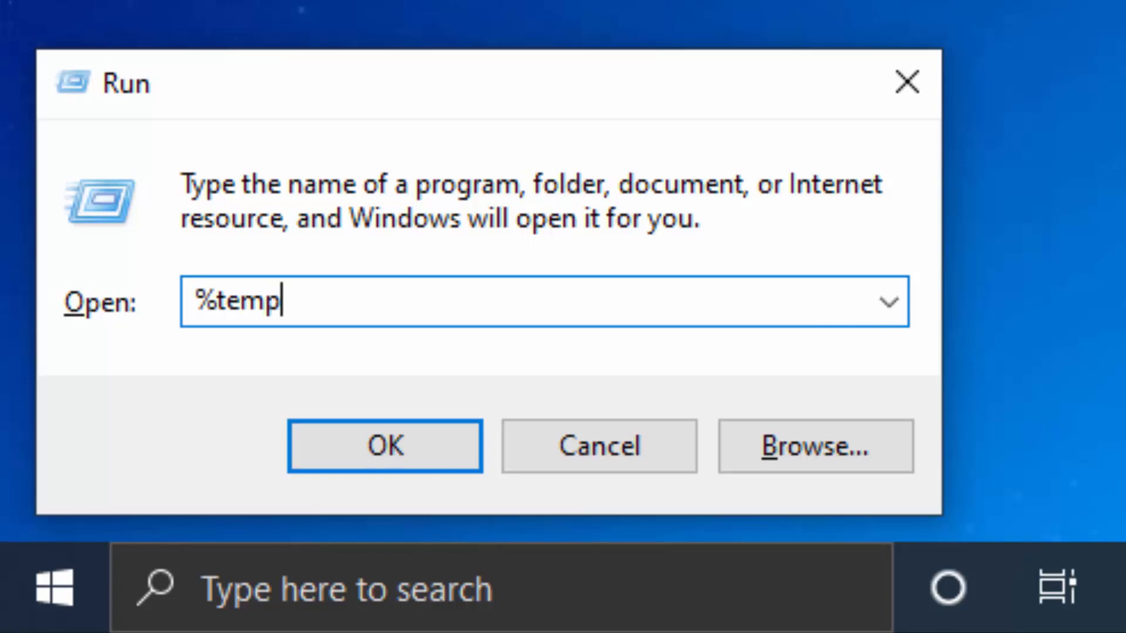
{"action": "type", "text": "%"}
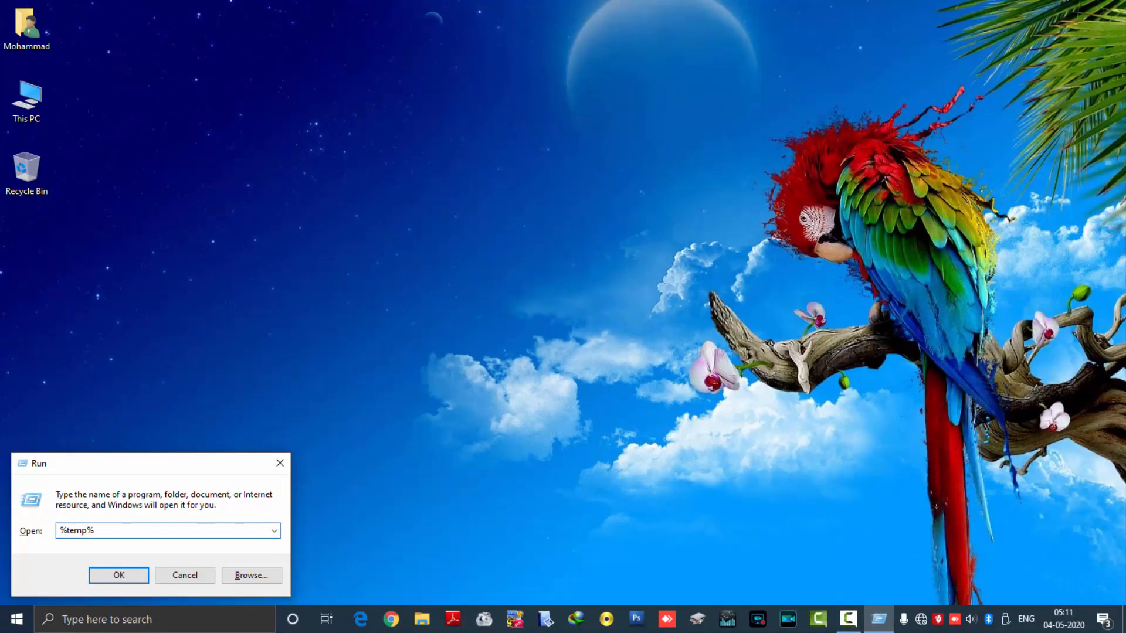
{"action": "key", "text": "Return"}
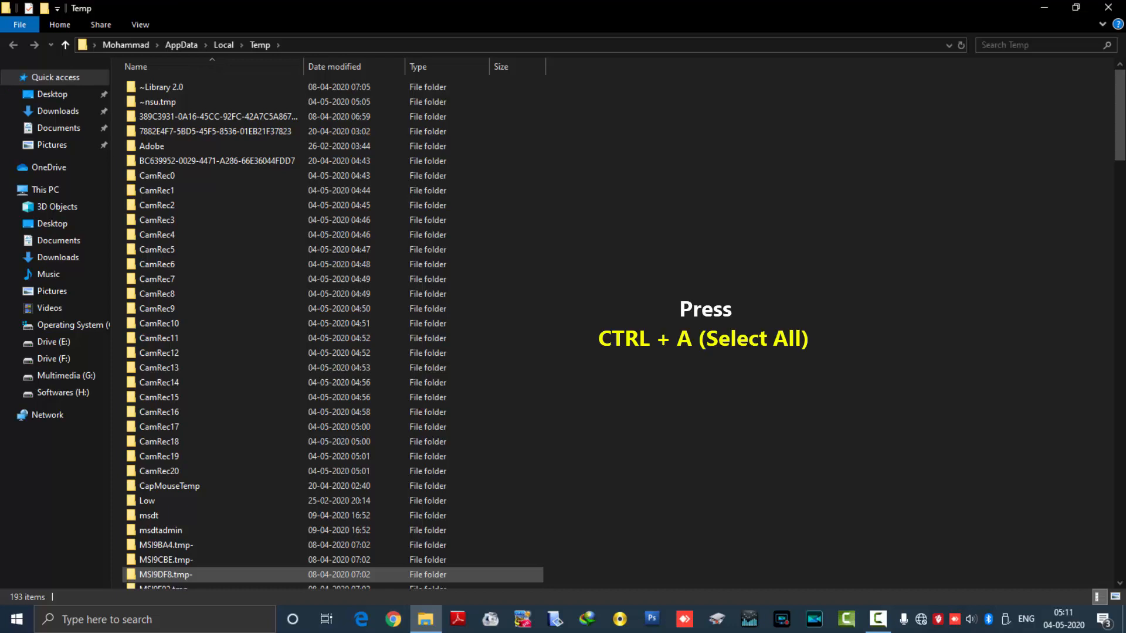
Step: Permanently delete everything in the user's Temp folder, skipping all access-denied folders and the cs_recording file in use, and close the folder
{"action": "key", "text": "ctrl+a"}
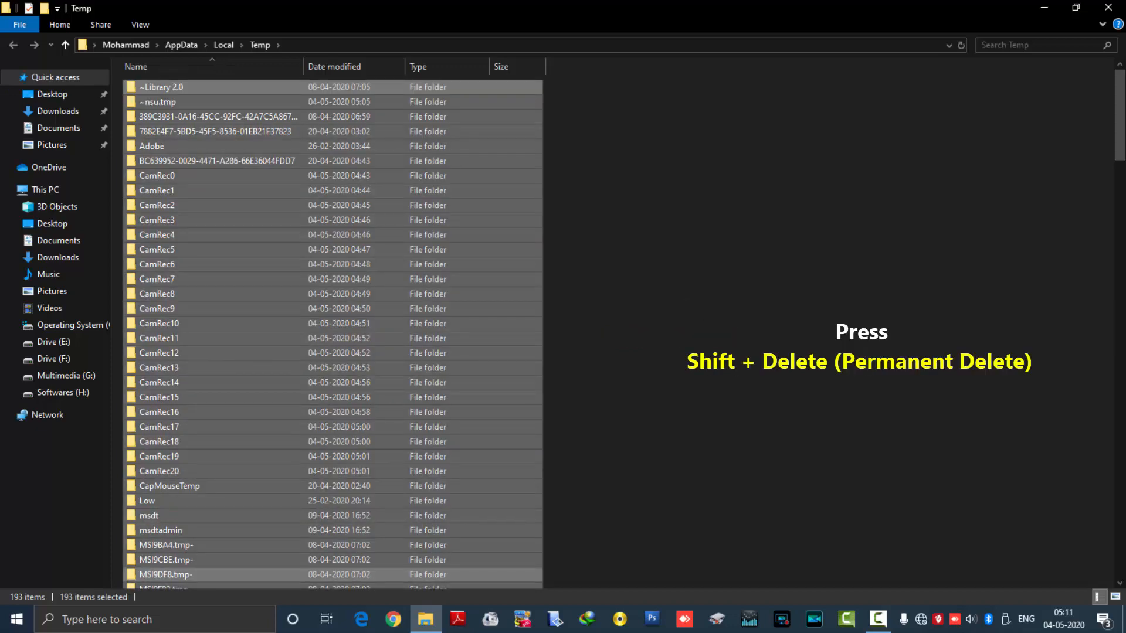
{"action": "key", "text": "shift+Delete"}
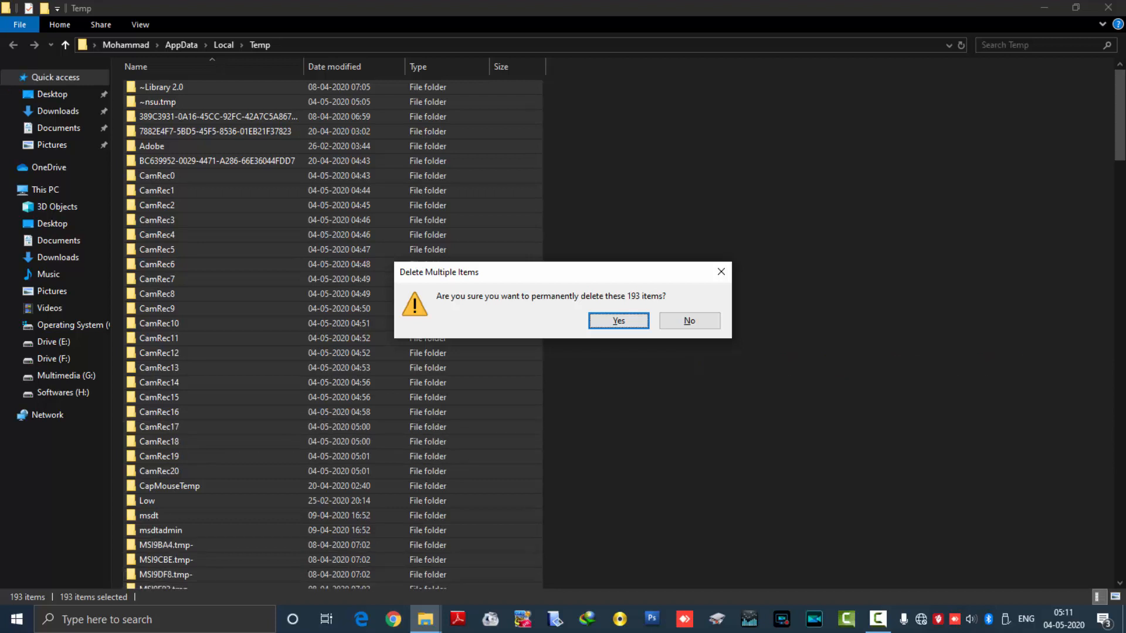
{"action": "key", "text": "Return"}
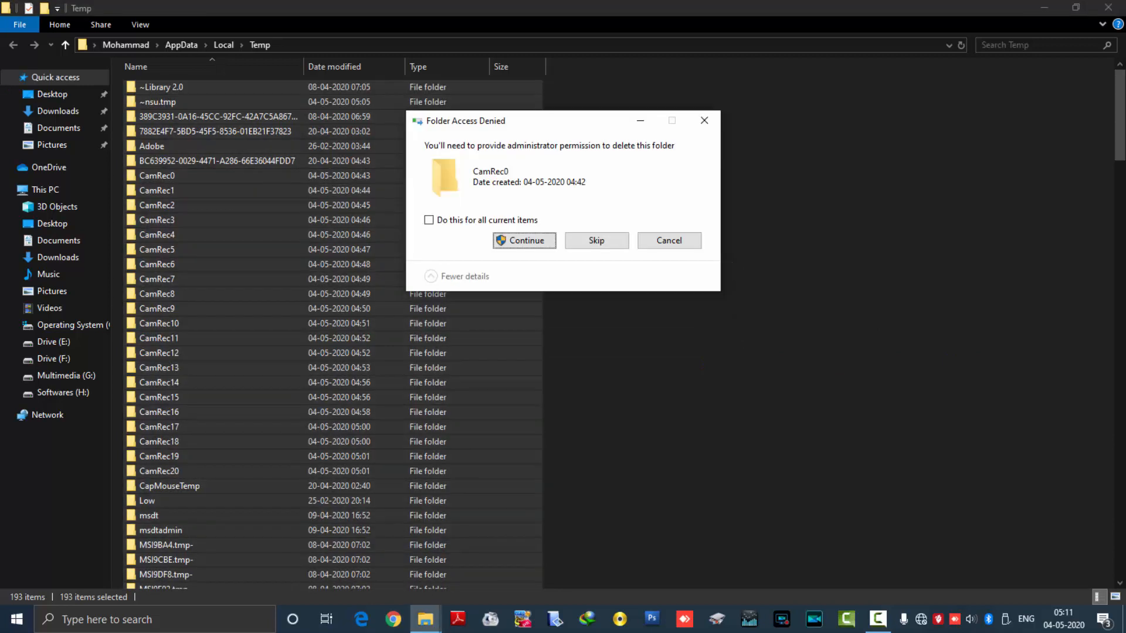
{"action": "key", "text": "Return"}
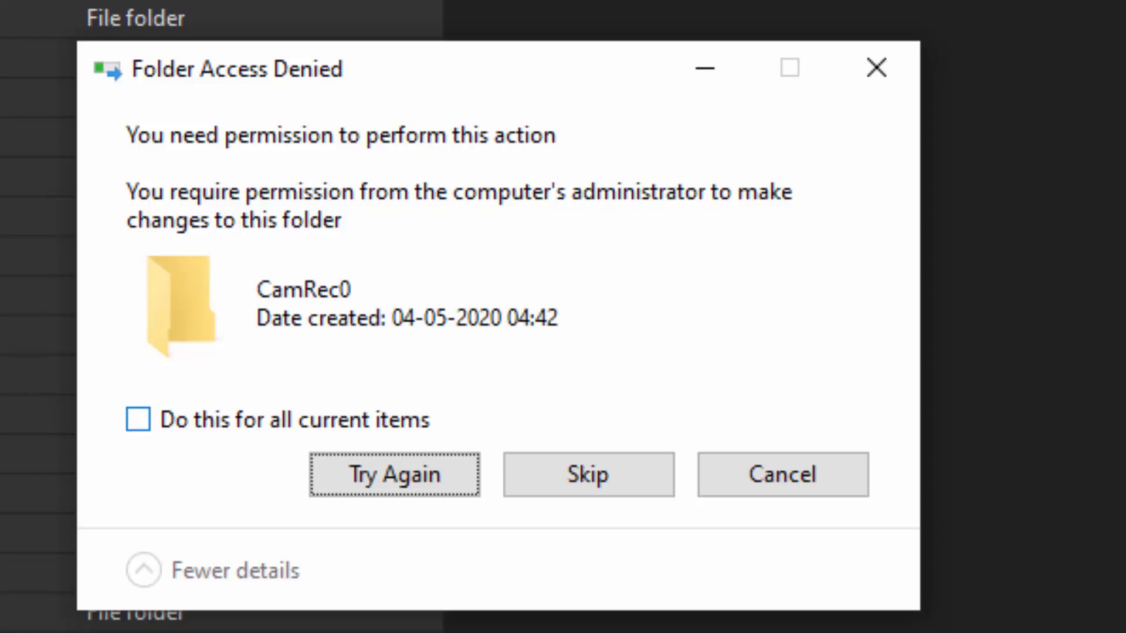
{"action": "left_click", "coordinate": [138, 420]}
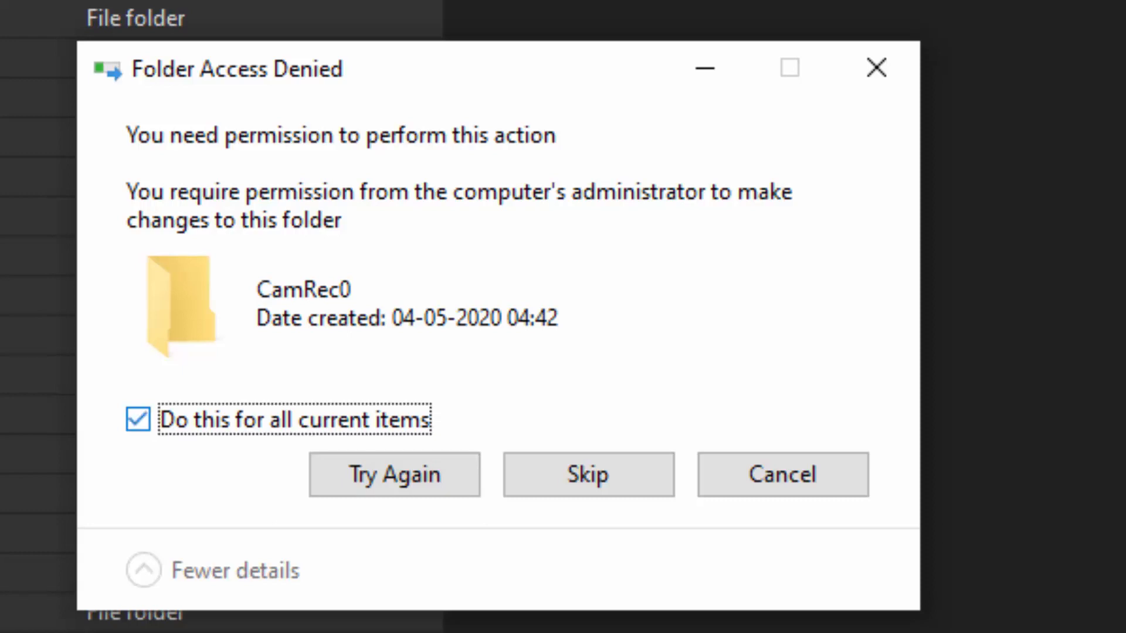
{"action": "left_click", "coordinate": [589, 474]}
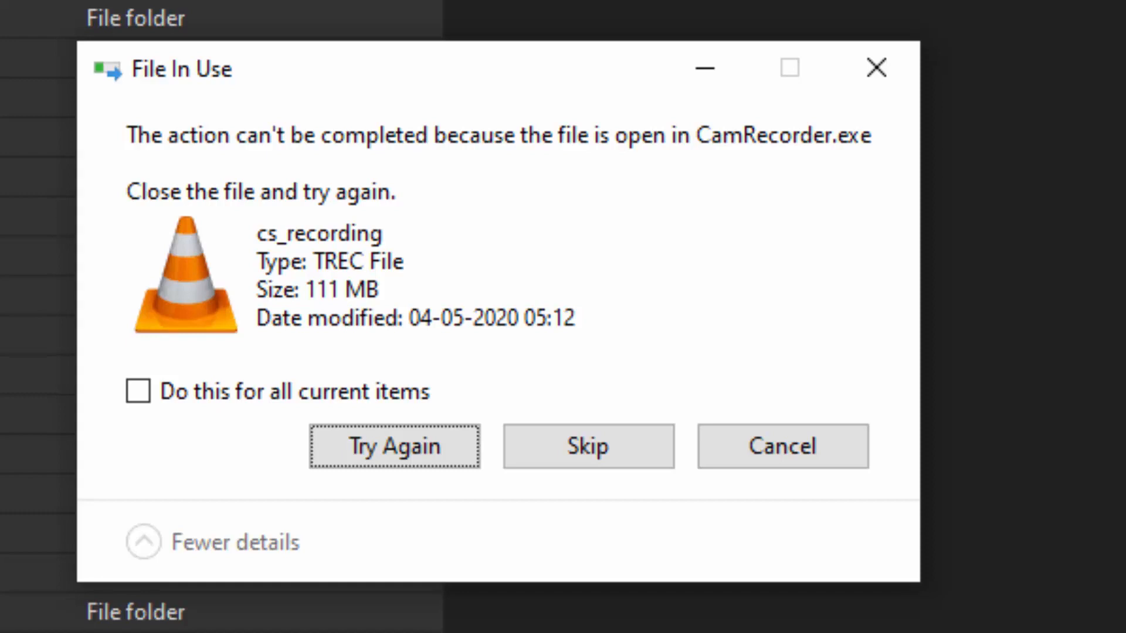
{"action": "left_click", "coordinate": [588, 447]}
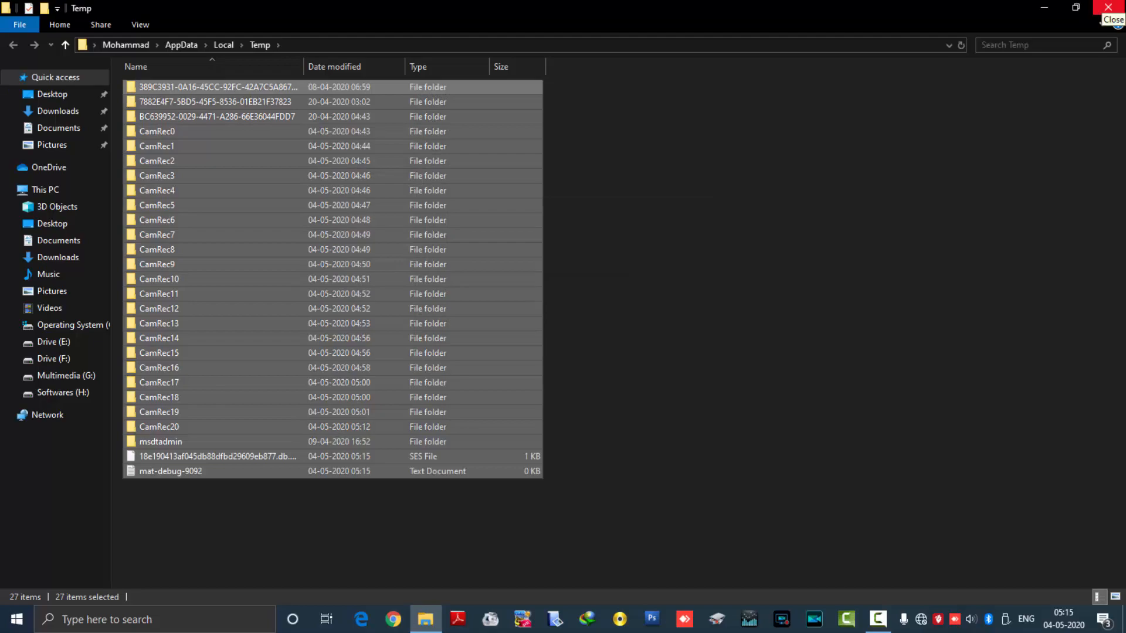
{"action": "left_click", "coordinate": [1103, 13]}
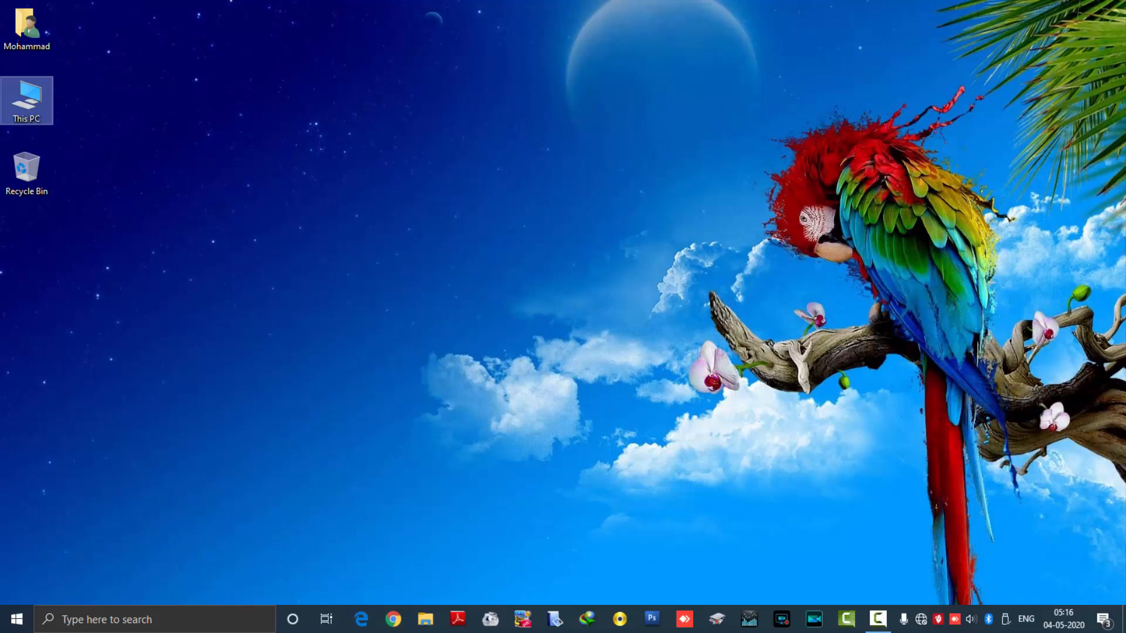
Step: Open the Recent items folder with the Run command recent
{"action": "key", "text": "super+r"}
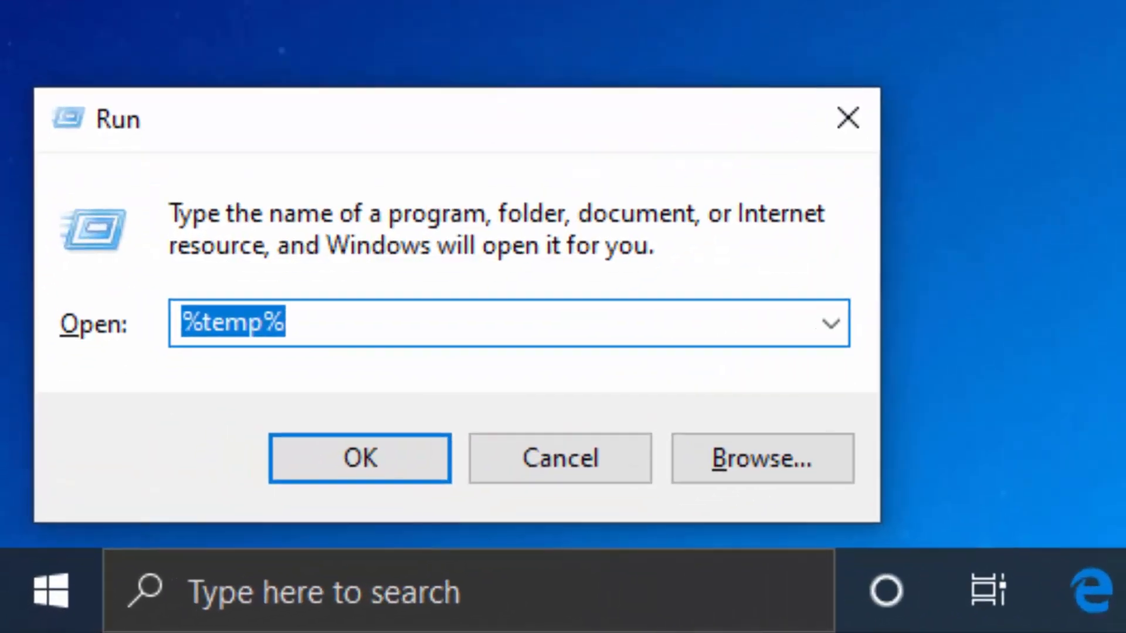
{"action": "type", "text": "r"}
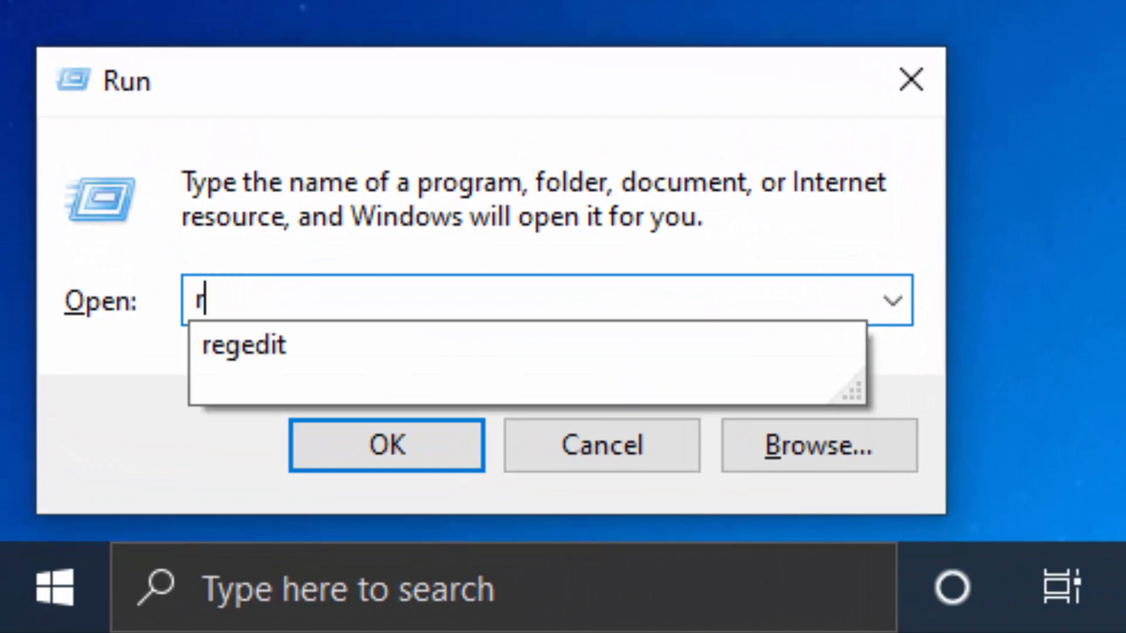
{"action": "type", "text": "ecen"}
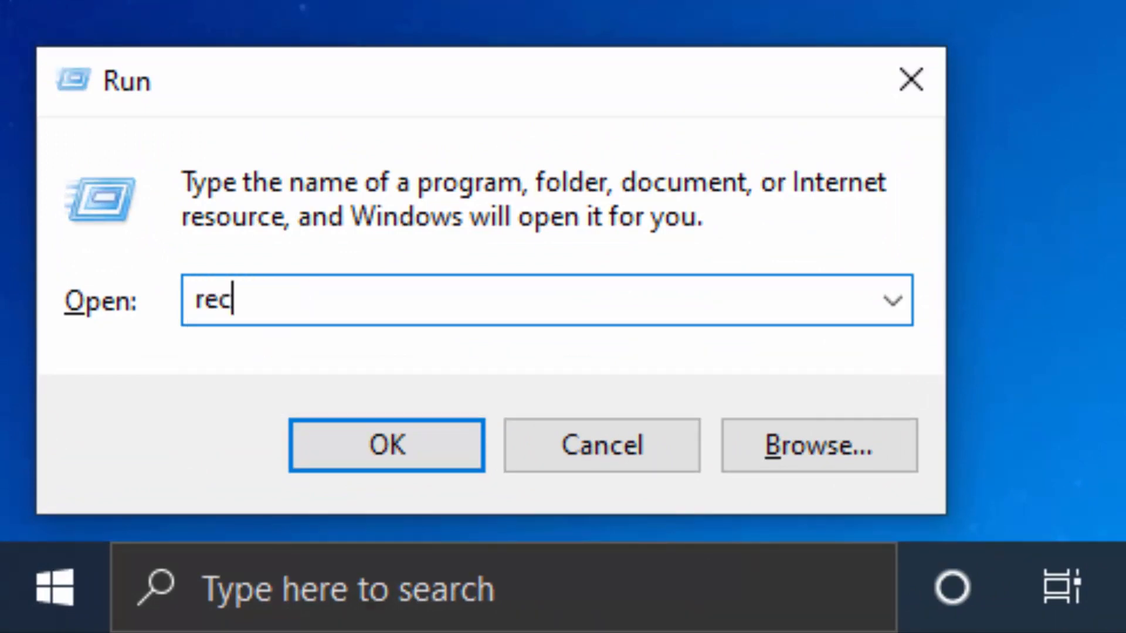
{"action": "type", "text": "t"}
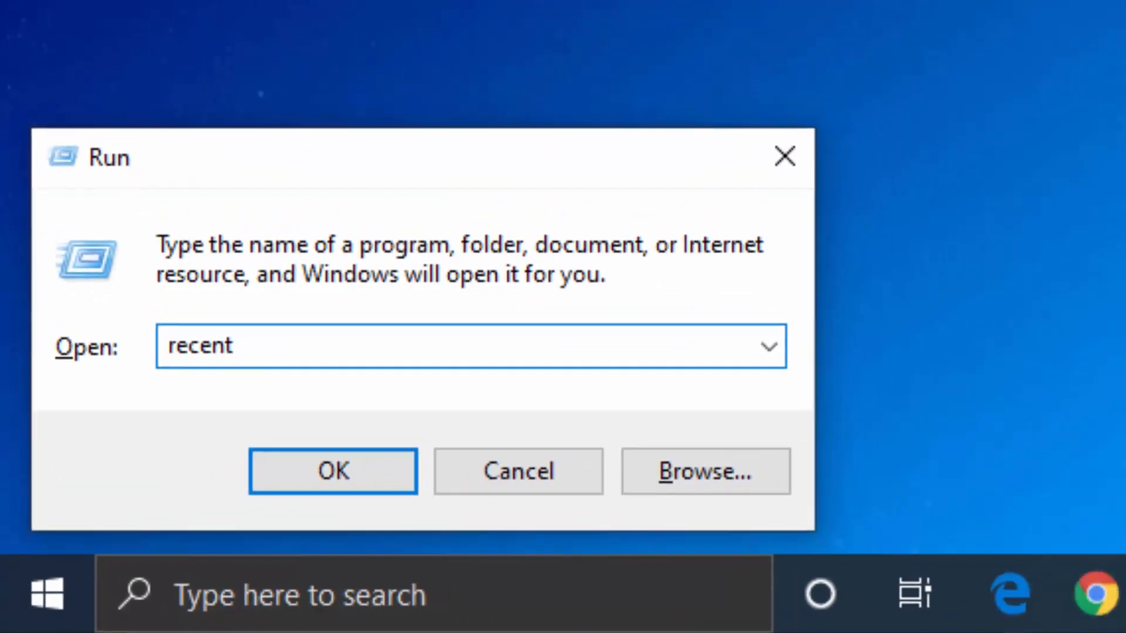
{"action": "key", "text": "Return"}
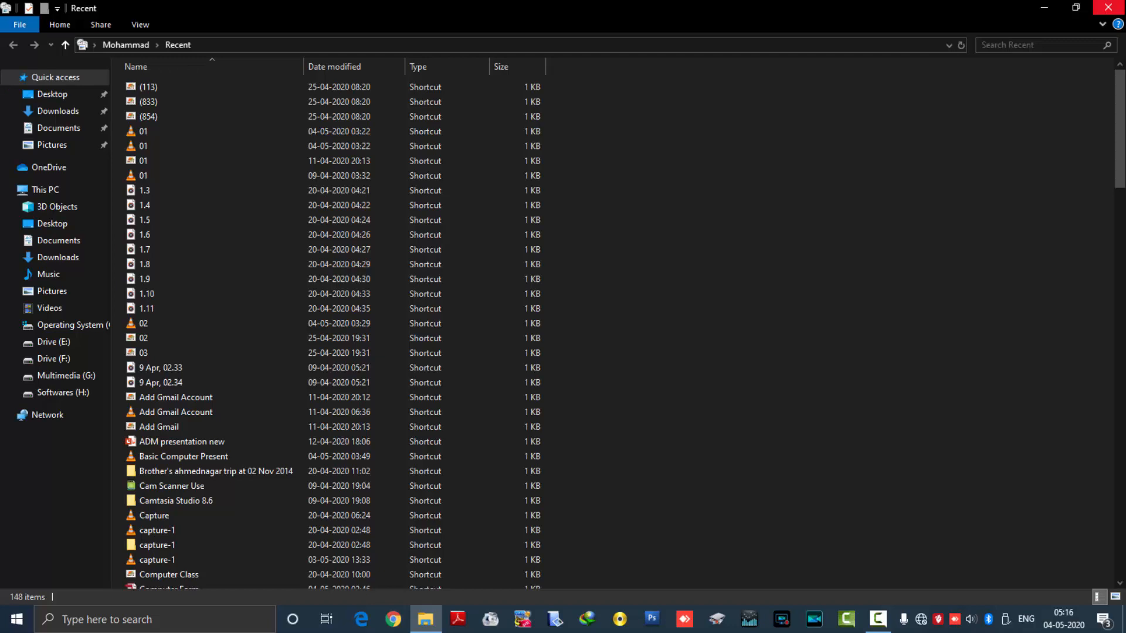
Step: Permanently delete all shortcuts in the Recent items folder and close the folder
{"action": "key", "text": "ctrl+a"}
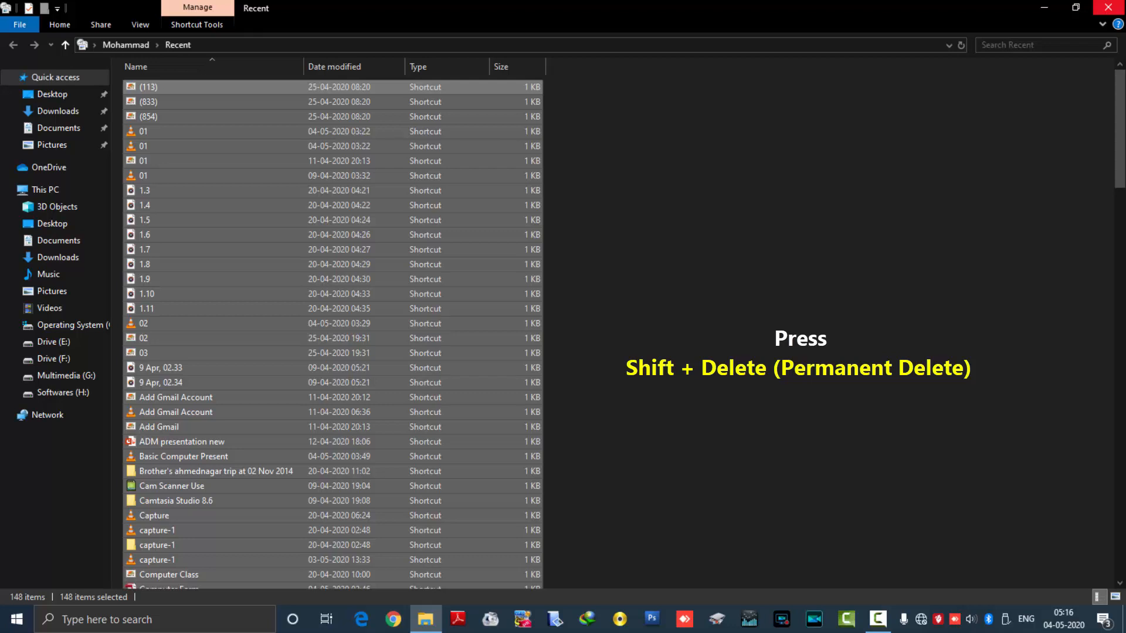
{"action": "key", "text": "shift+Delete"}
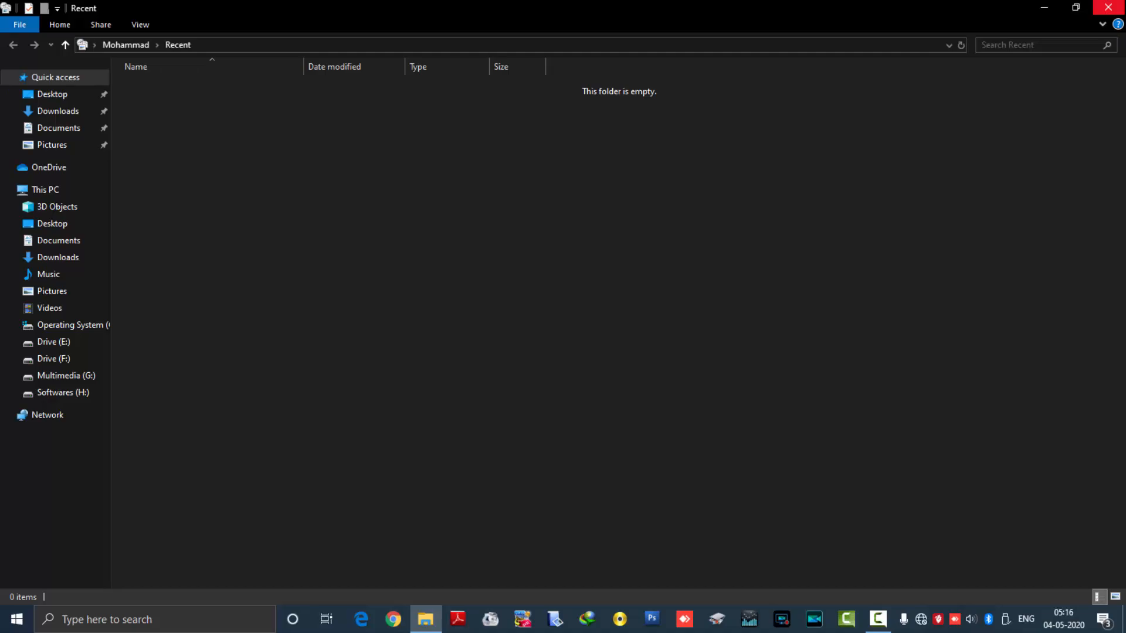
{"action": "left_click", "coordinate": [1108, 7]}
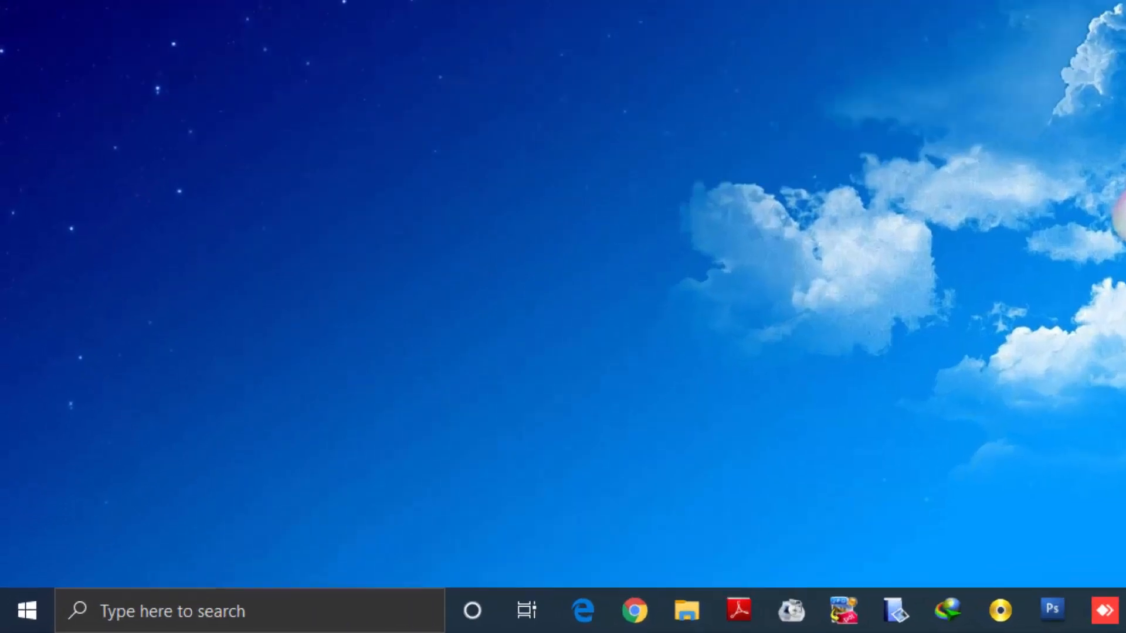
Step: Open the Windows Prefetch folder with the Run command prefetch, granting permanent access to the folder
{"action": "key", "text": "super+r"}
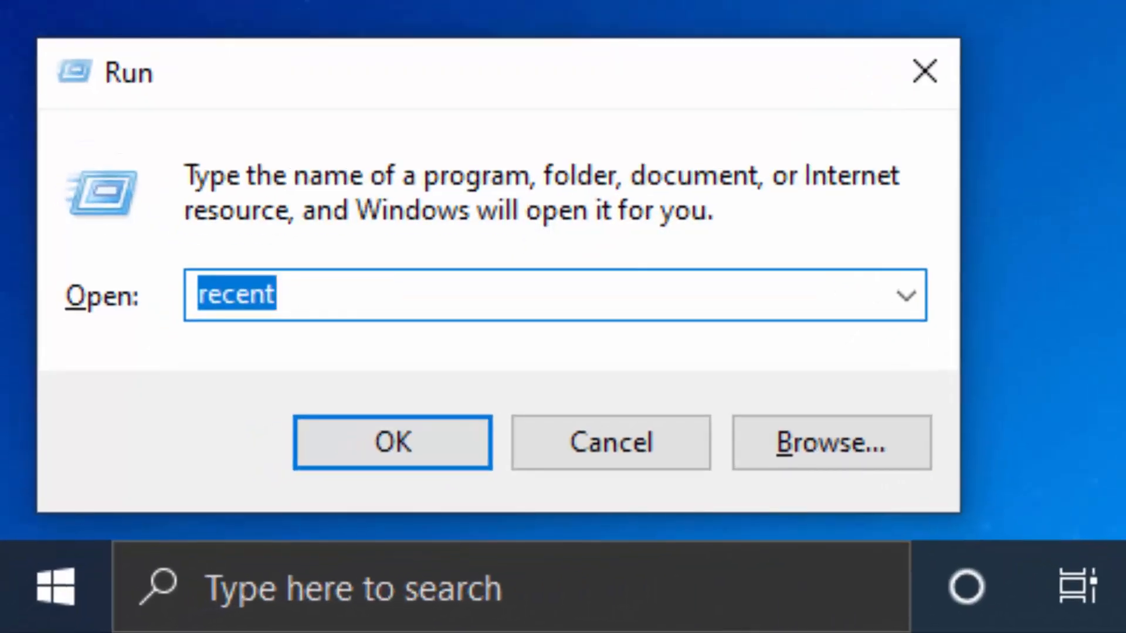
{"action": "type", "text": "pre"}
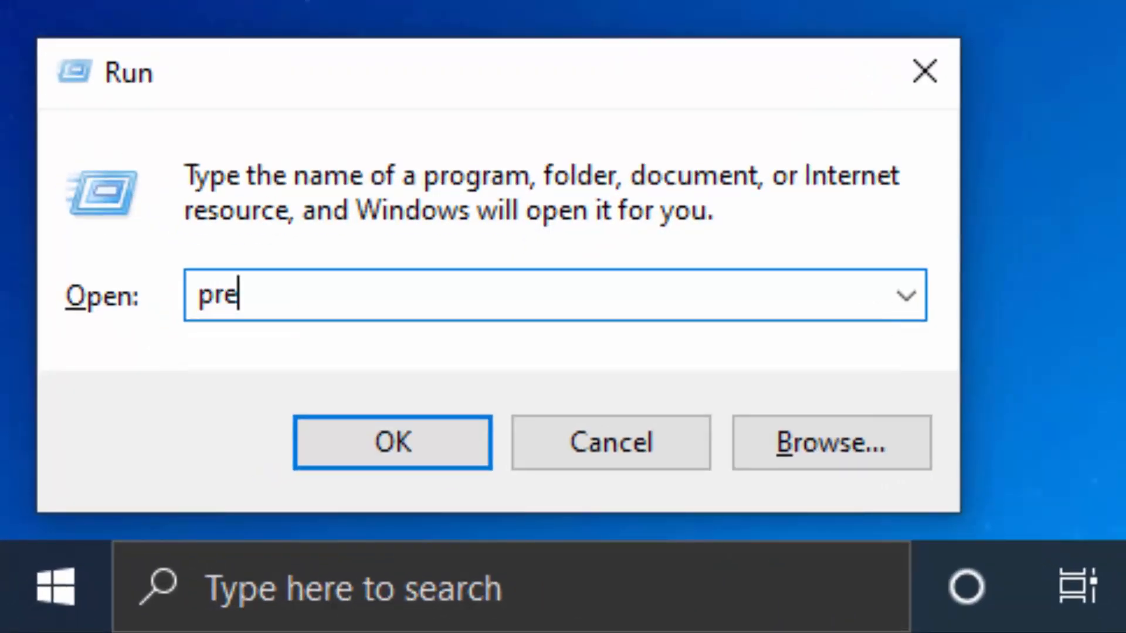
{"action": "type", "text": "fetcj"}
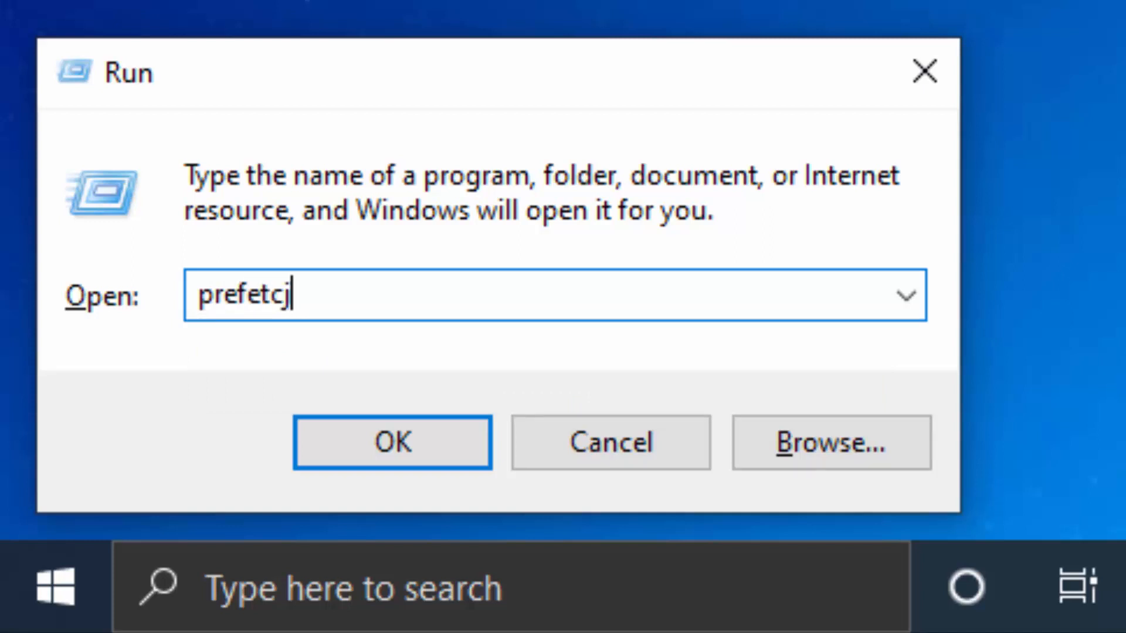
{"action": "key", "text": "BackSpace"}
{"action": "type", "text": "h"}
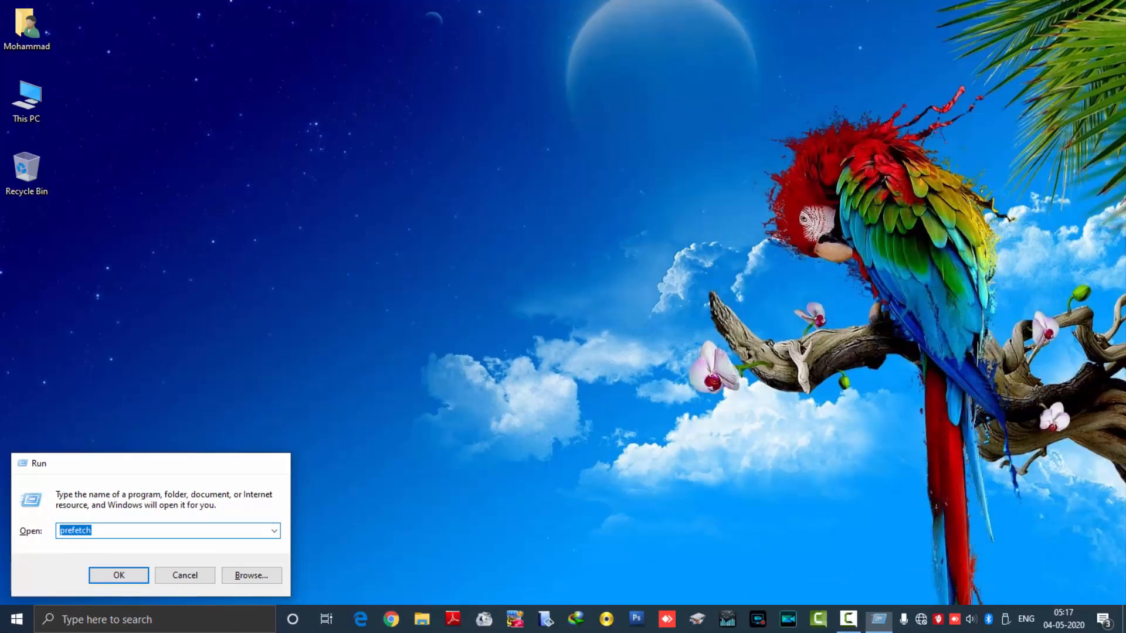
{"action": "key", "text": "Return"}
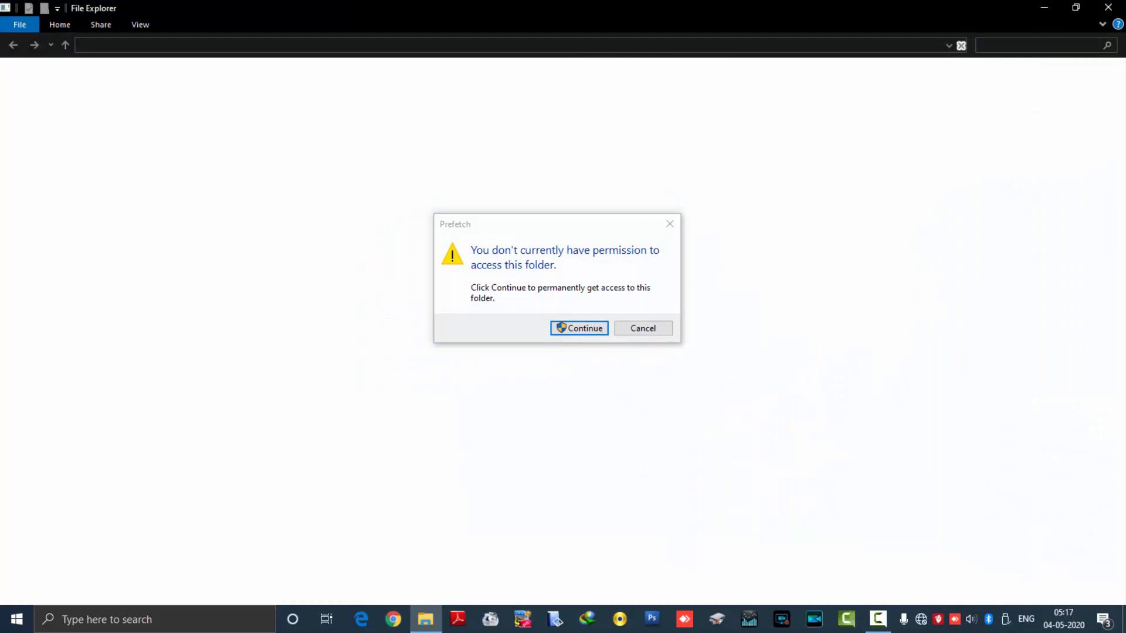
{"action": "key", "text": "Return"}
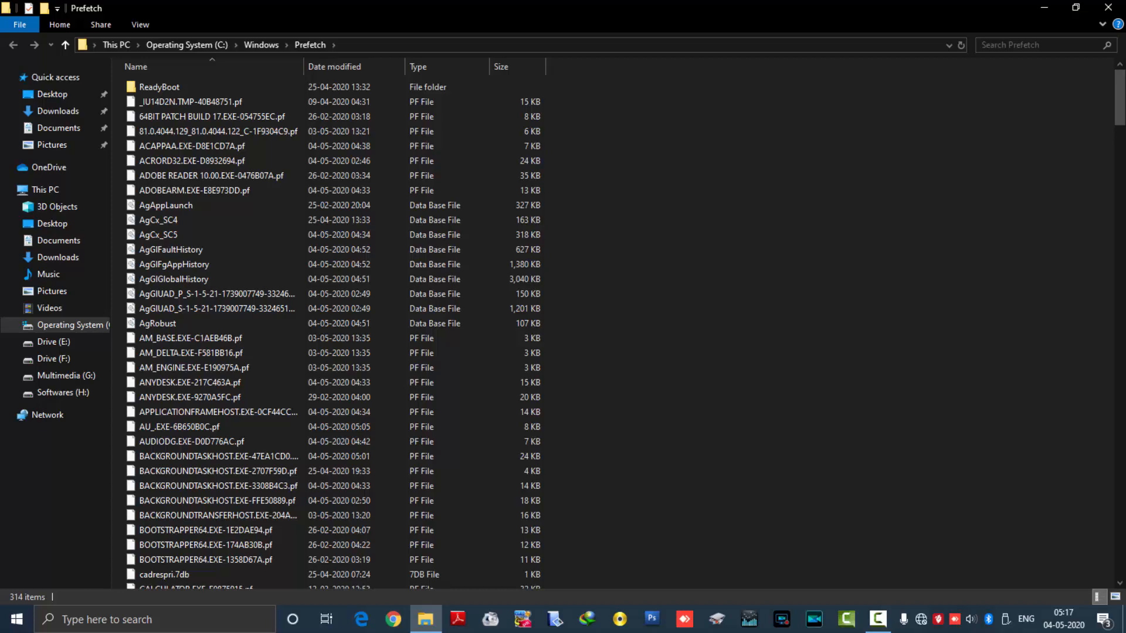
Step: Permanently delete everything in the Prefetch folder, skipping the PfPre_b0879ecb.mkd file in use
{"action": "key", "text": "ctrl+a"}
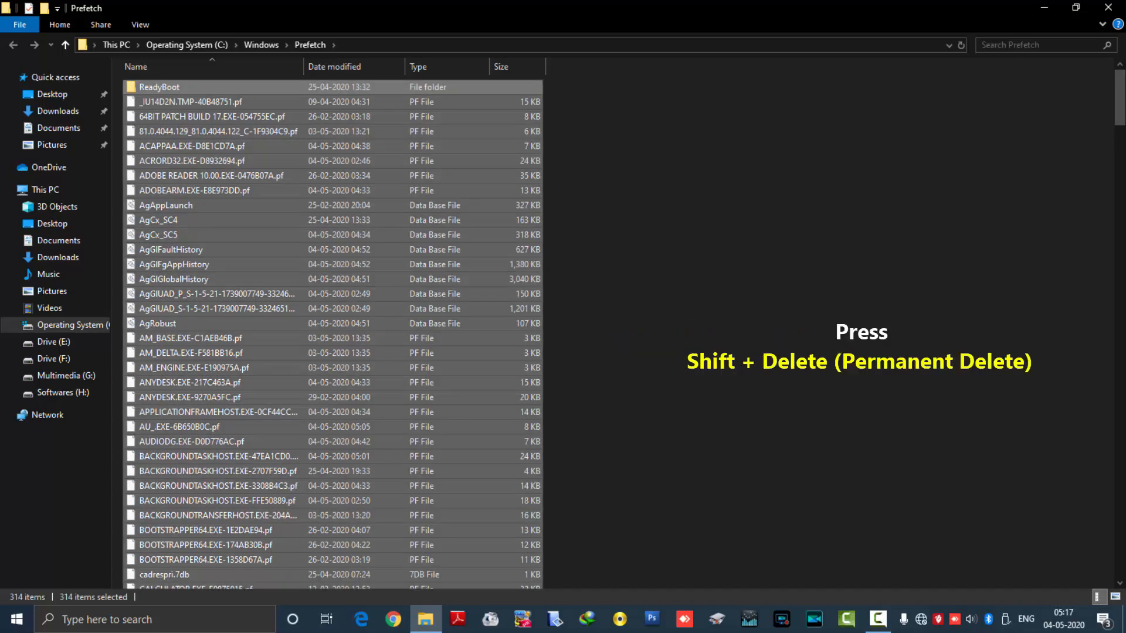
{"action": "key", "text": "shift+Delete"}
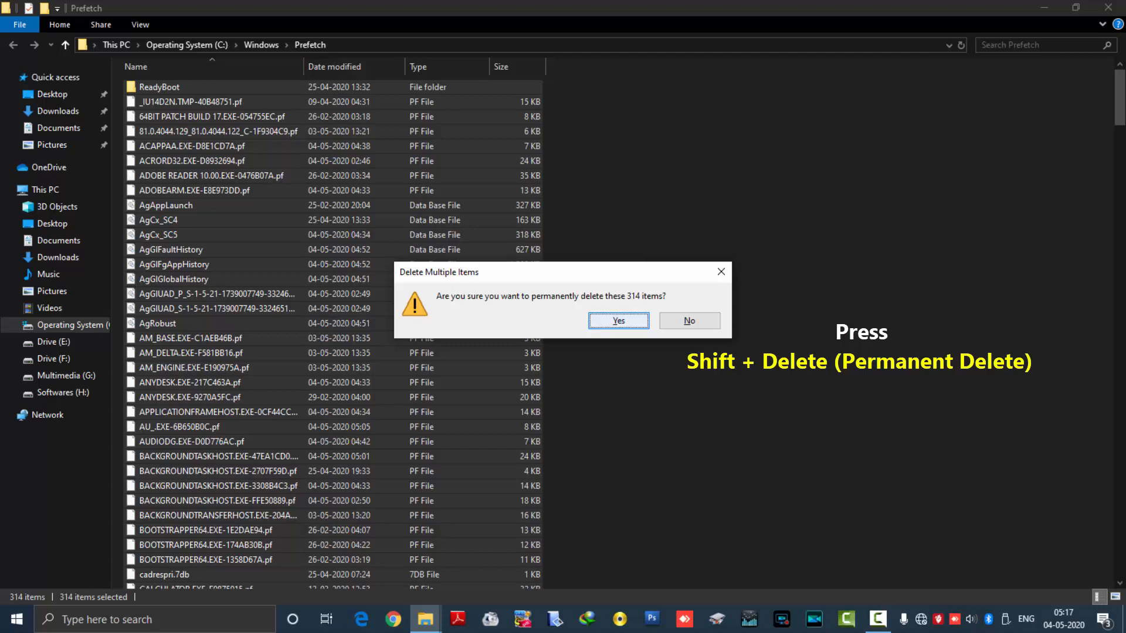
{"action": "key", "text": "Return"}
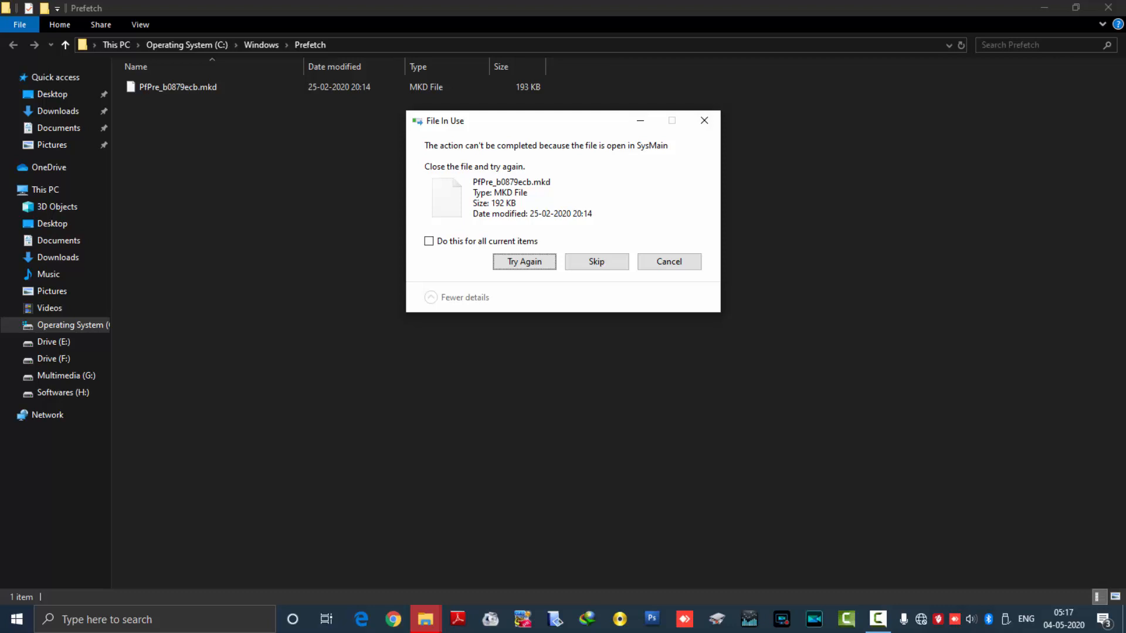
{"action": "left_click", "coordinate": [597, 262]}
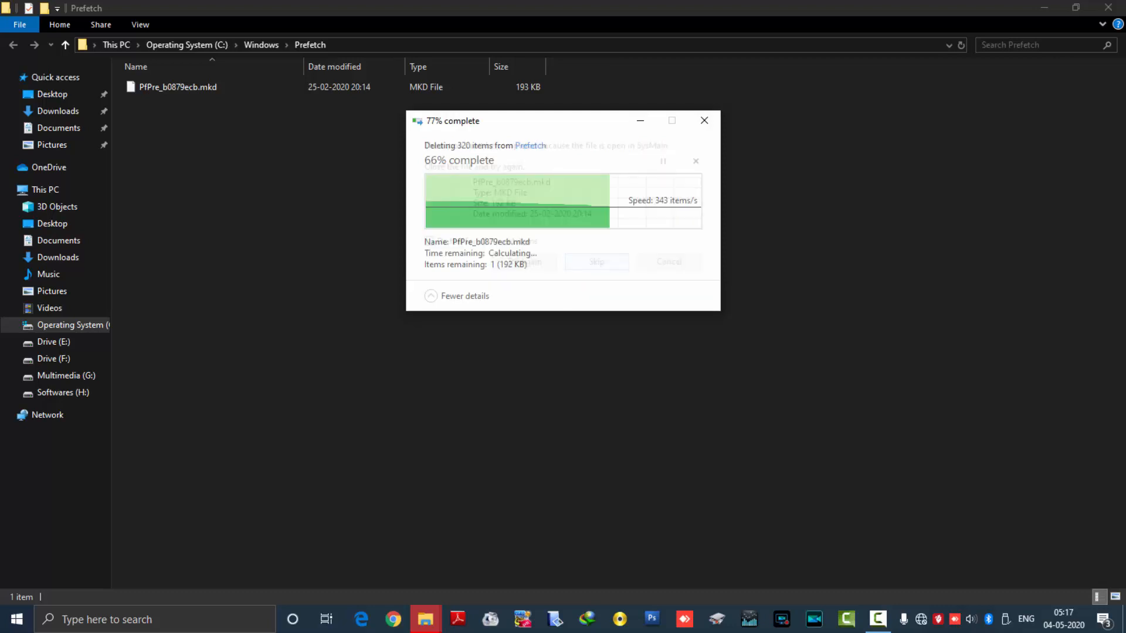